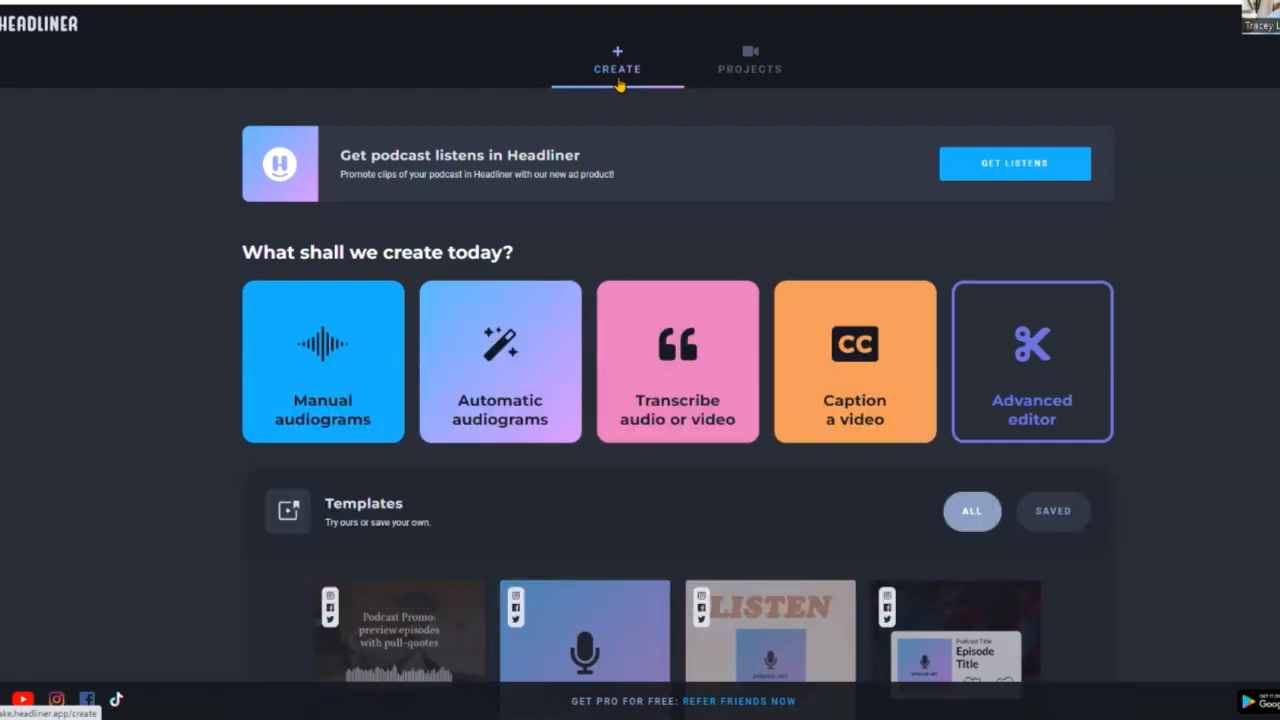
- Start a manual audiogram of up to 10 minutes through the old options, using the Salon Price Solutions episode from Dec 12, 2023
click(318, 401)
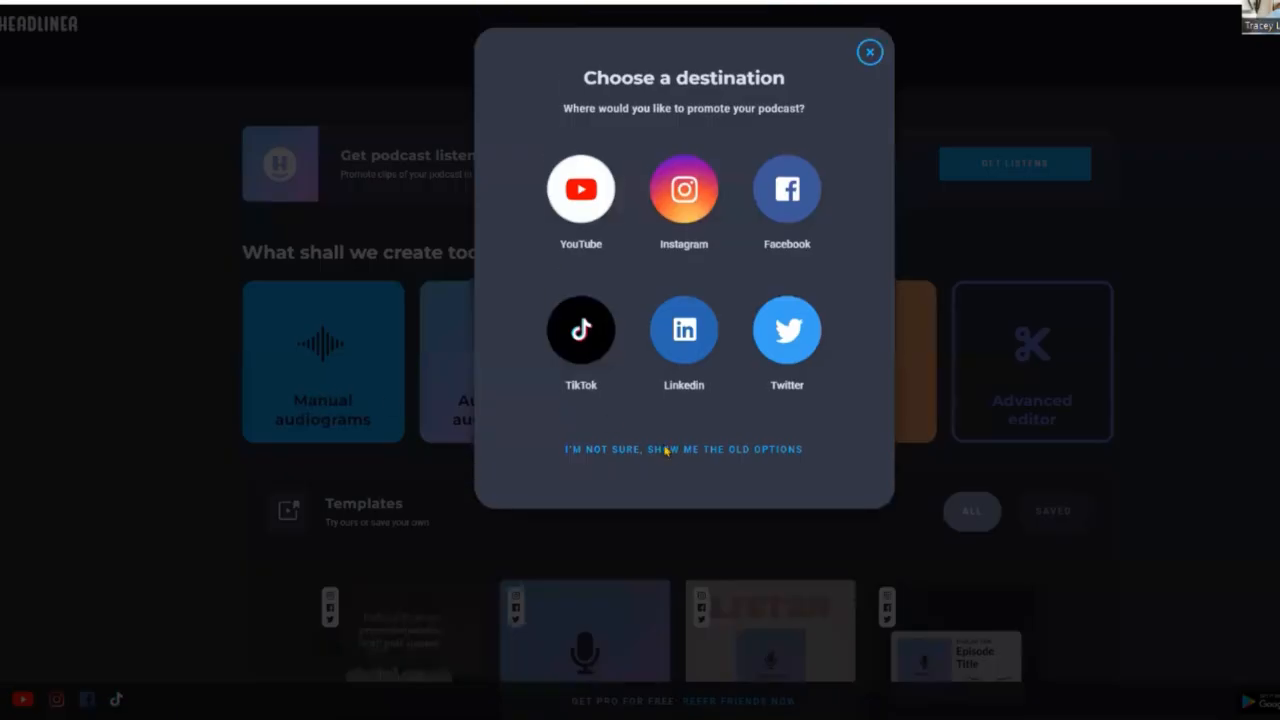
click(693, 452)
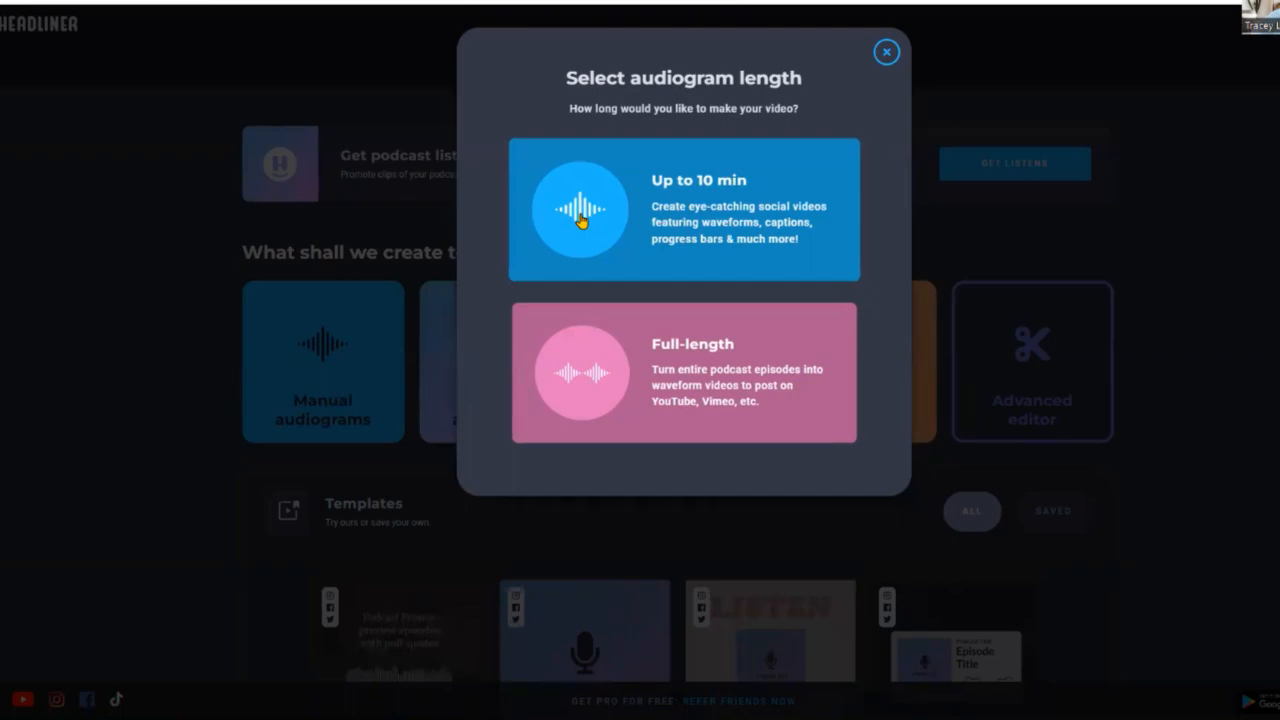
click(580, 220)
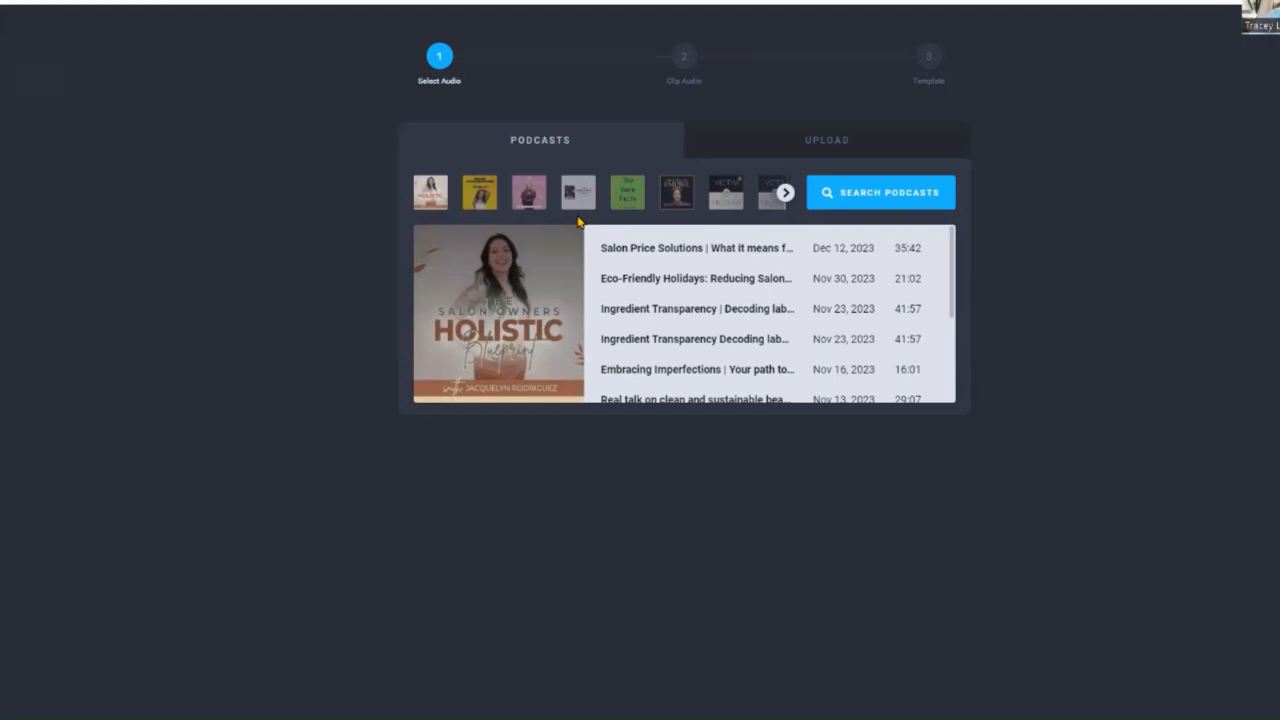
click(668, 250)
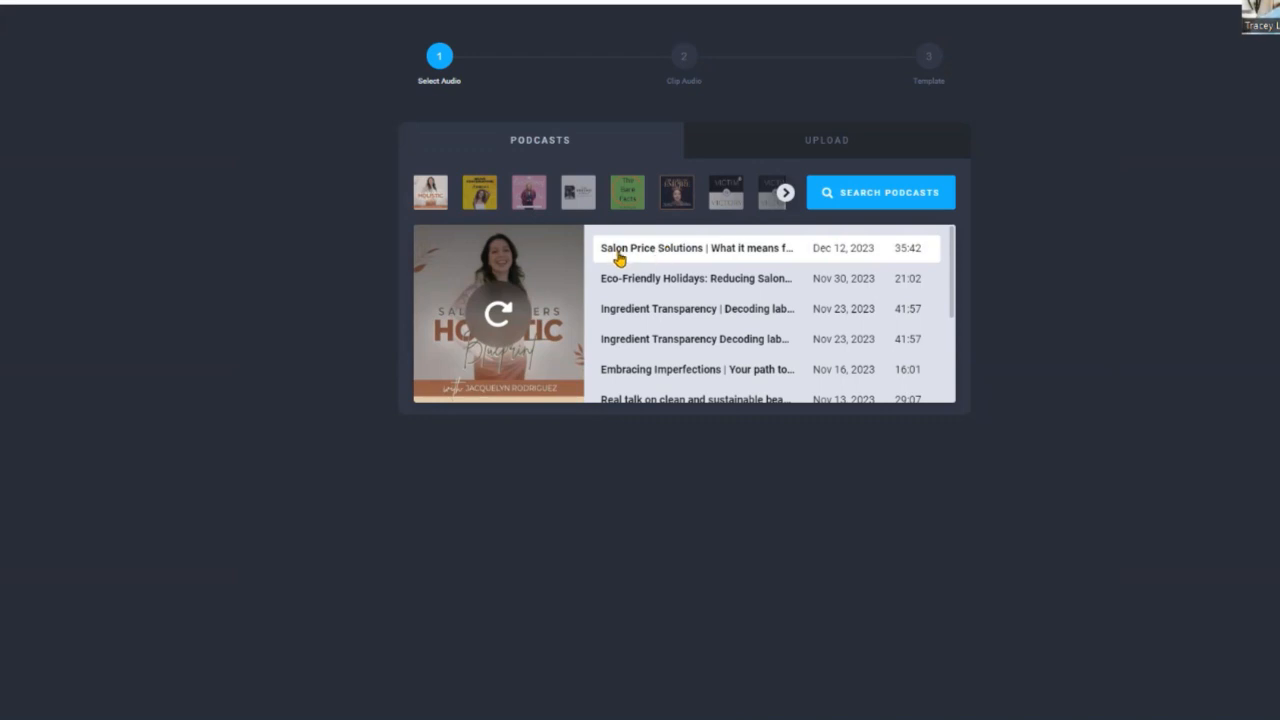
click(665, 253)
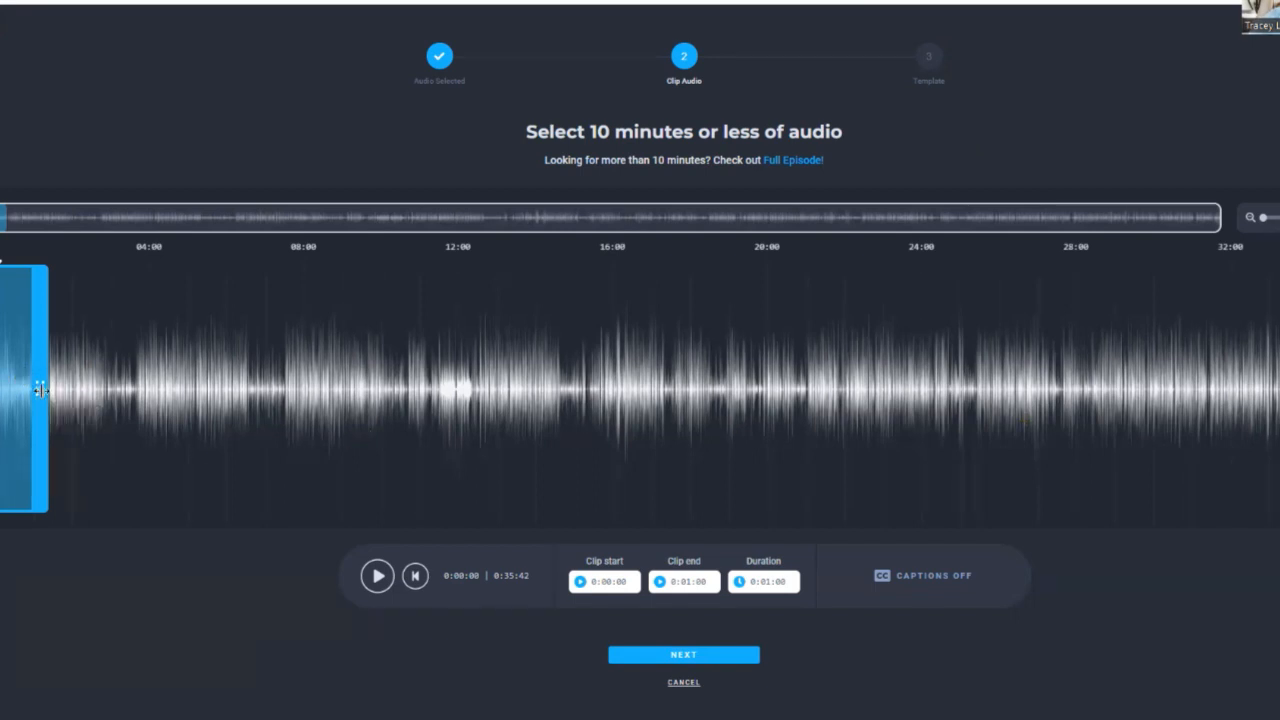
- Trim the audio clip to run from 0:14:40 to 0:15:40
drag(40, 389, 388, 389)
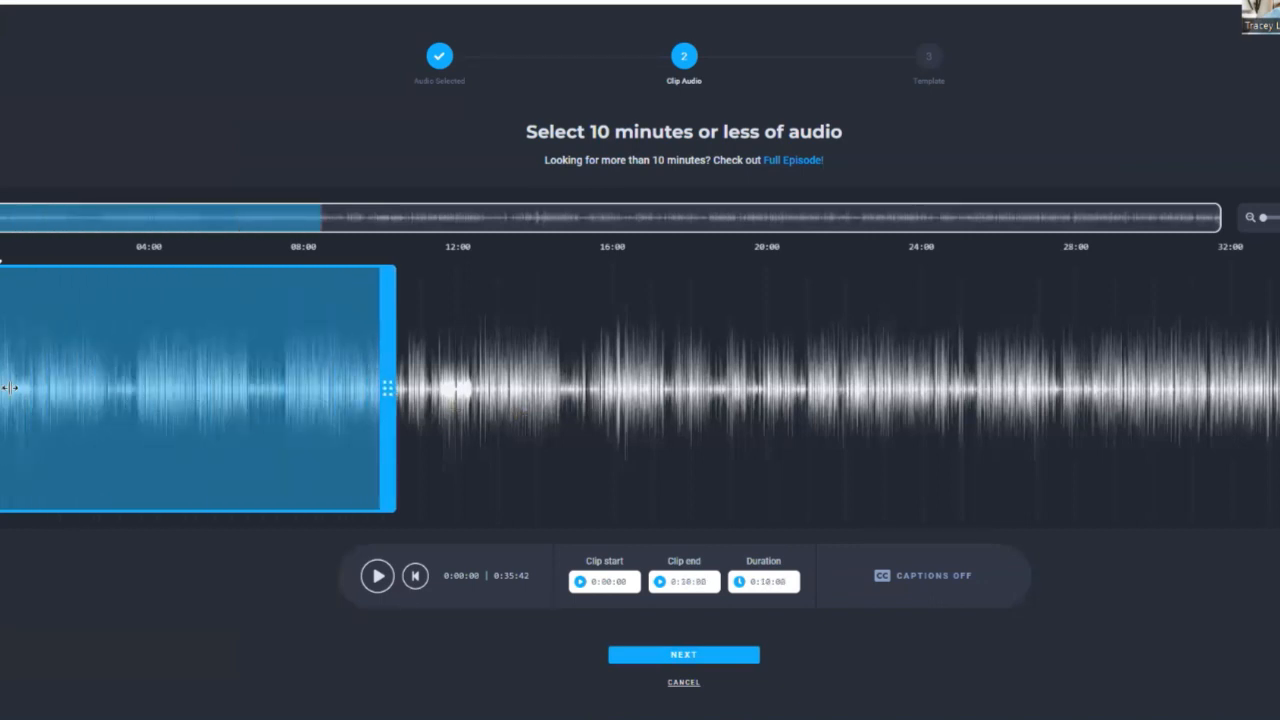
drag(3, 388, 625, 408)
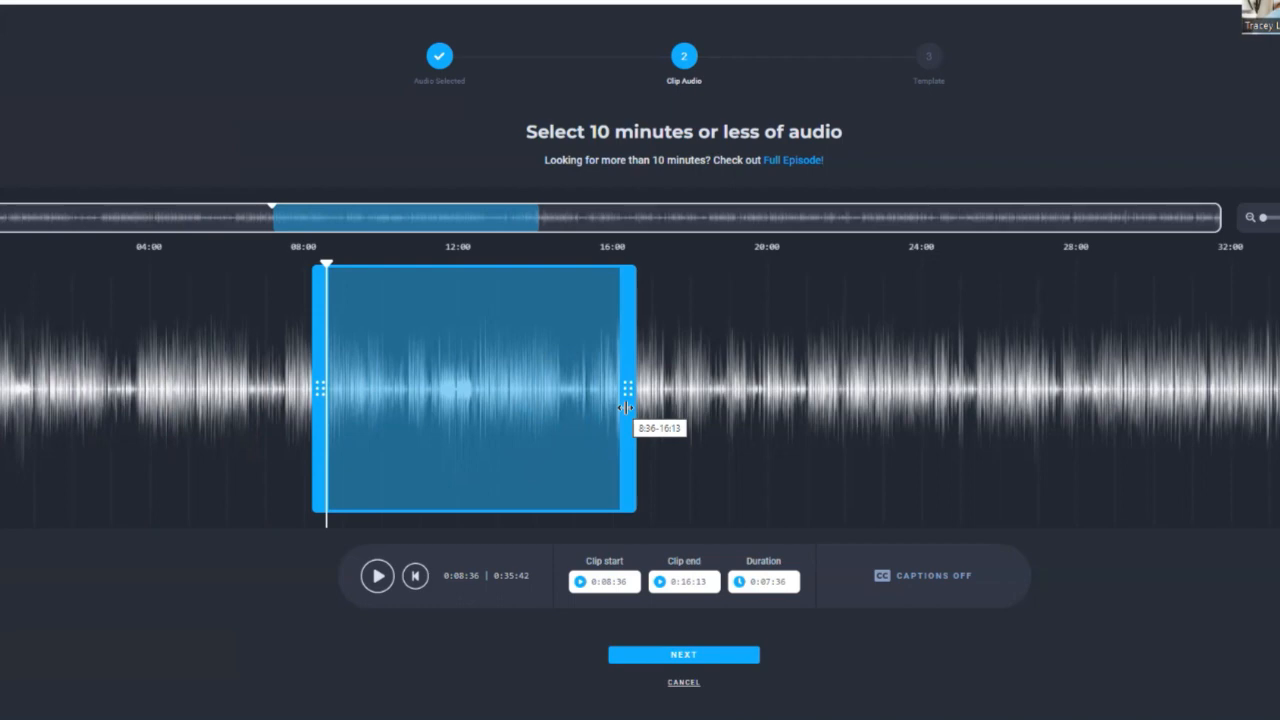
drag(320, 392, 552, 414)
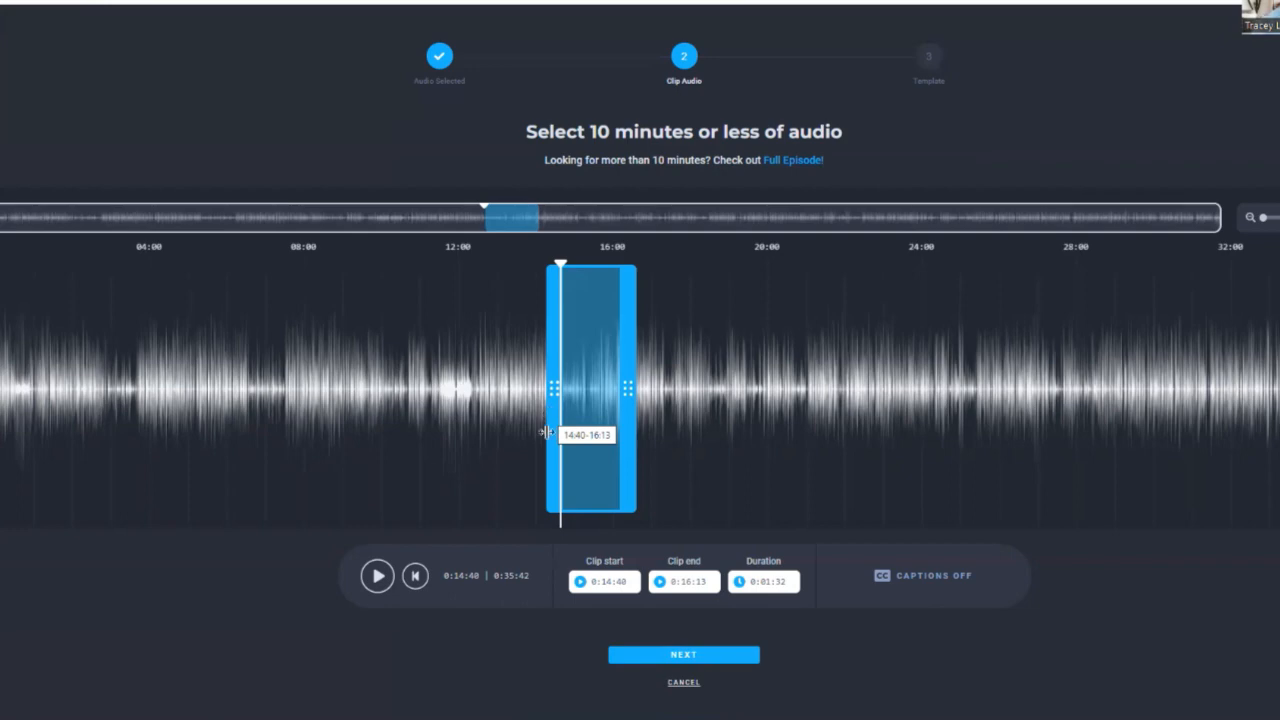
drag(628, 390, 671, 390)
click(770, 580)
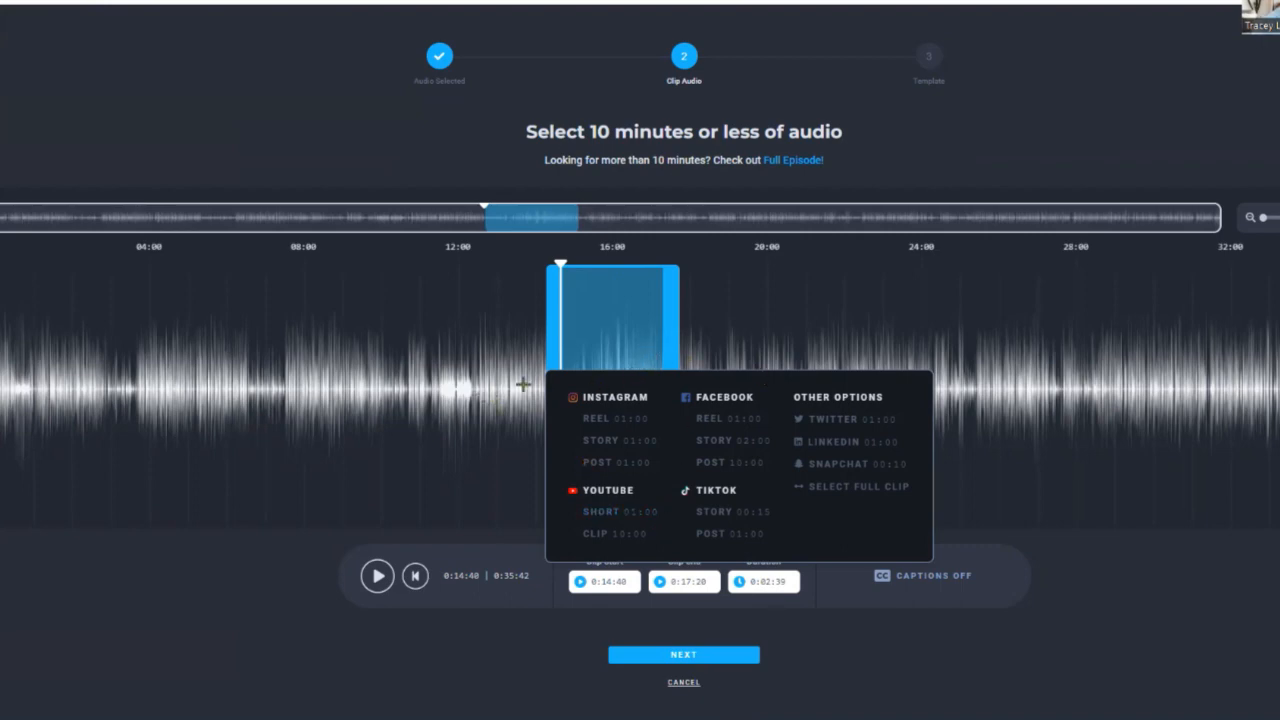
click(482, 395)
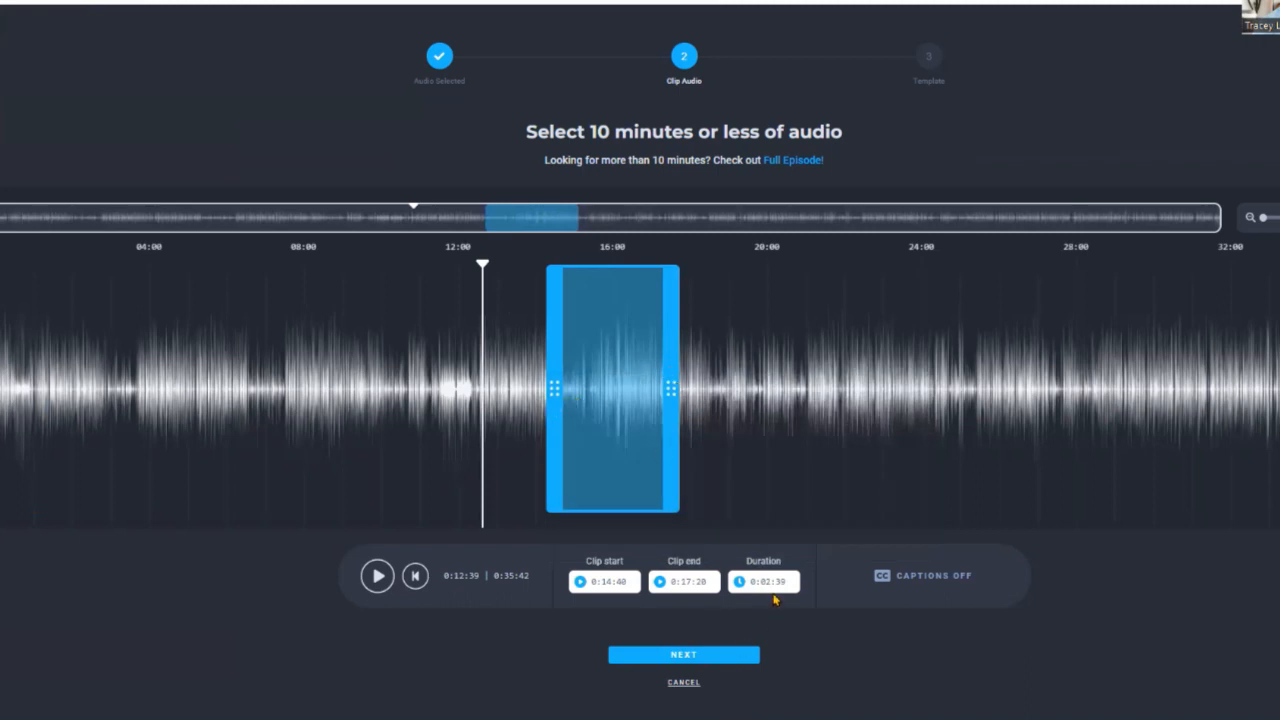
drag(672, 445, 608, 459)
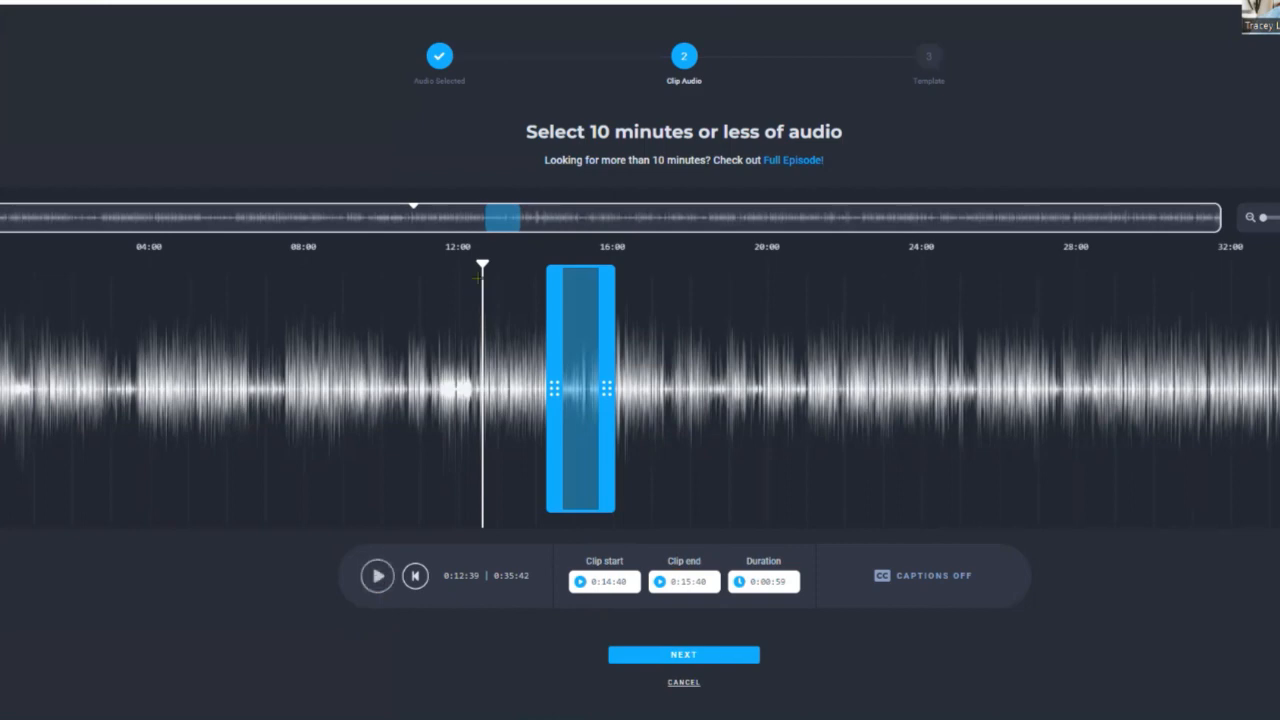
- Select the one-minute audio clip from 0:12:38 to 0:13:38 and continue to the template choice
drag(482, 268, 535, 268)
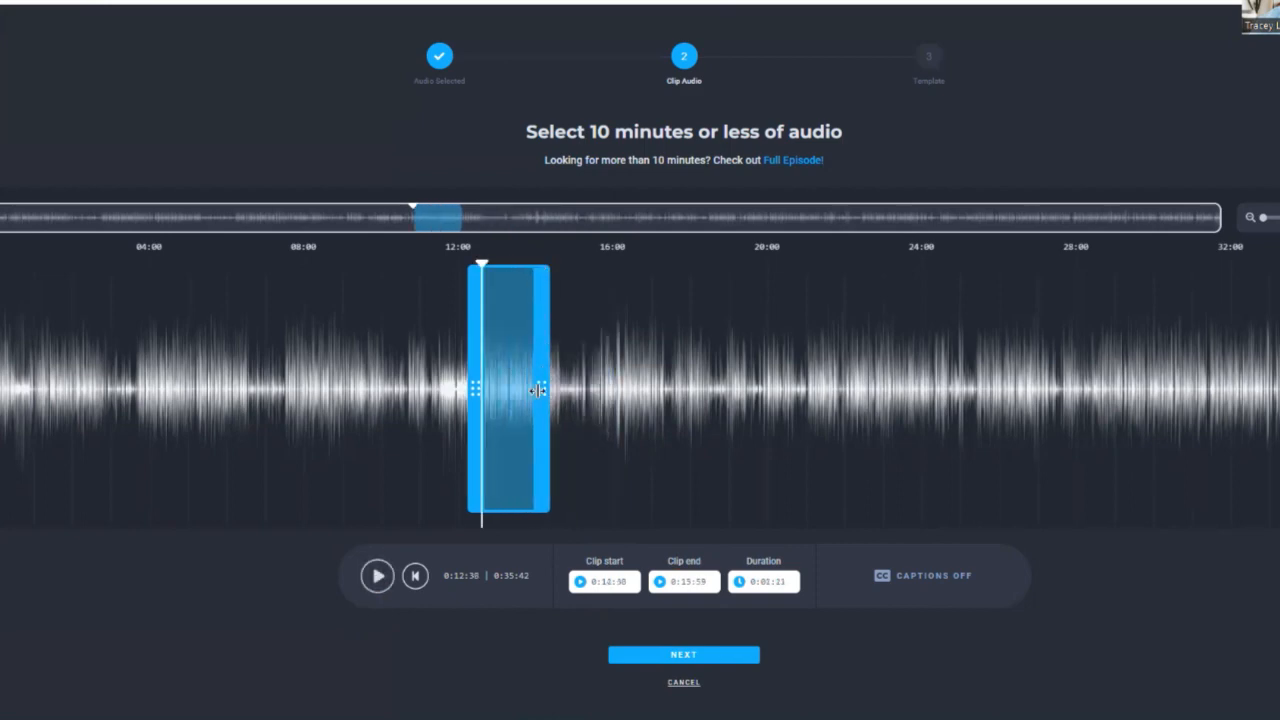
drag(540, 399, 528, 402)
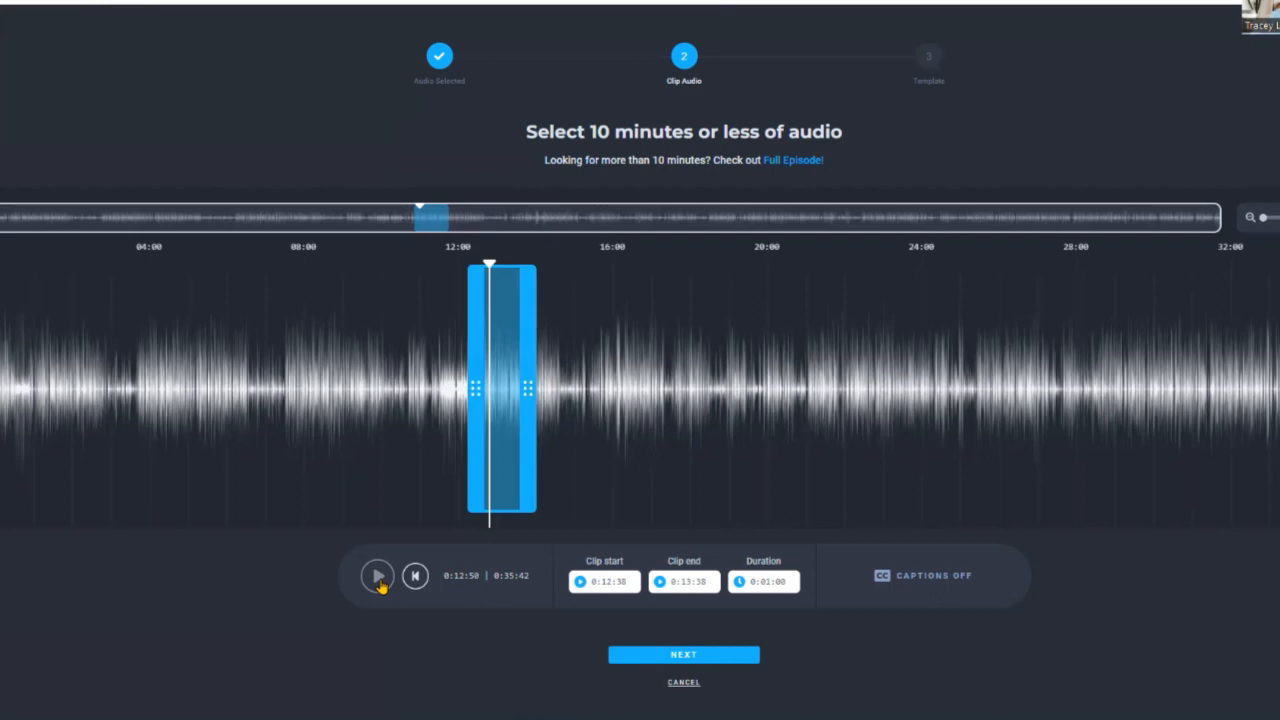
click(680, 659)
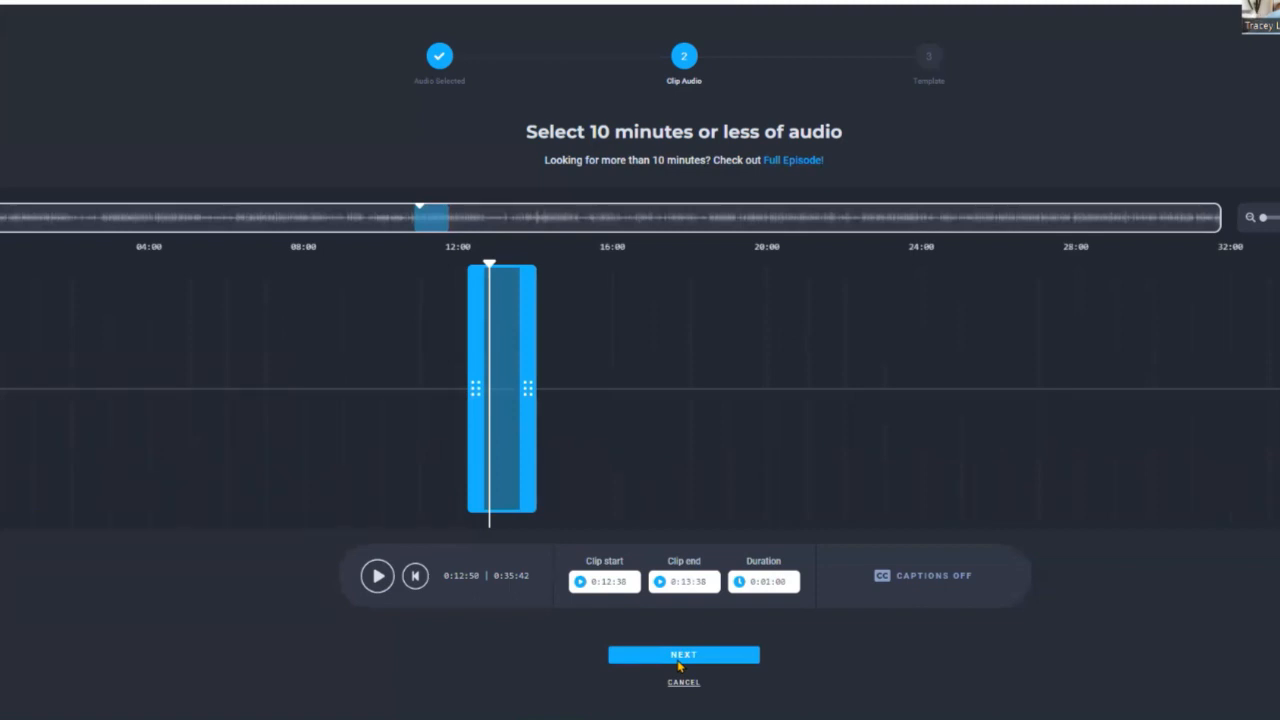
click(678, 658)
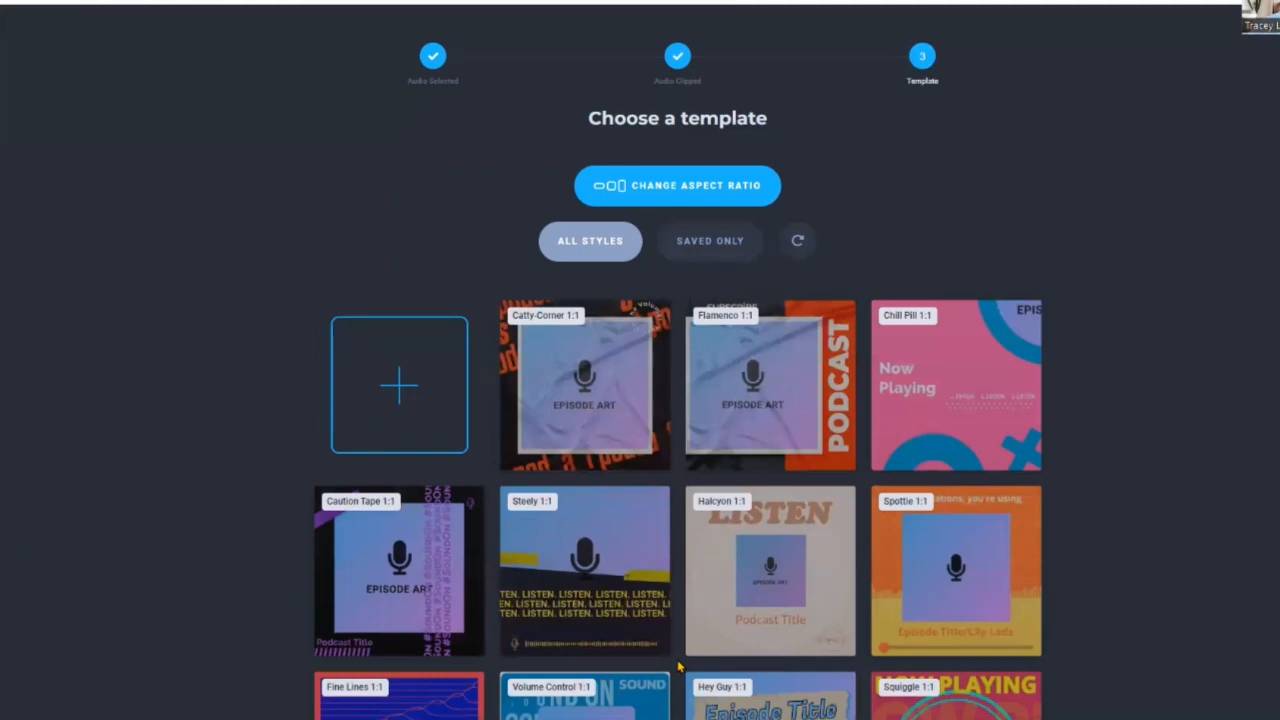
- Change the aspect ratio to Portrait and start from a blank template
click(679, 193)
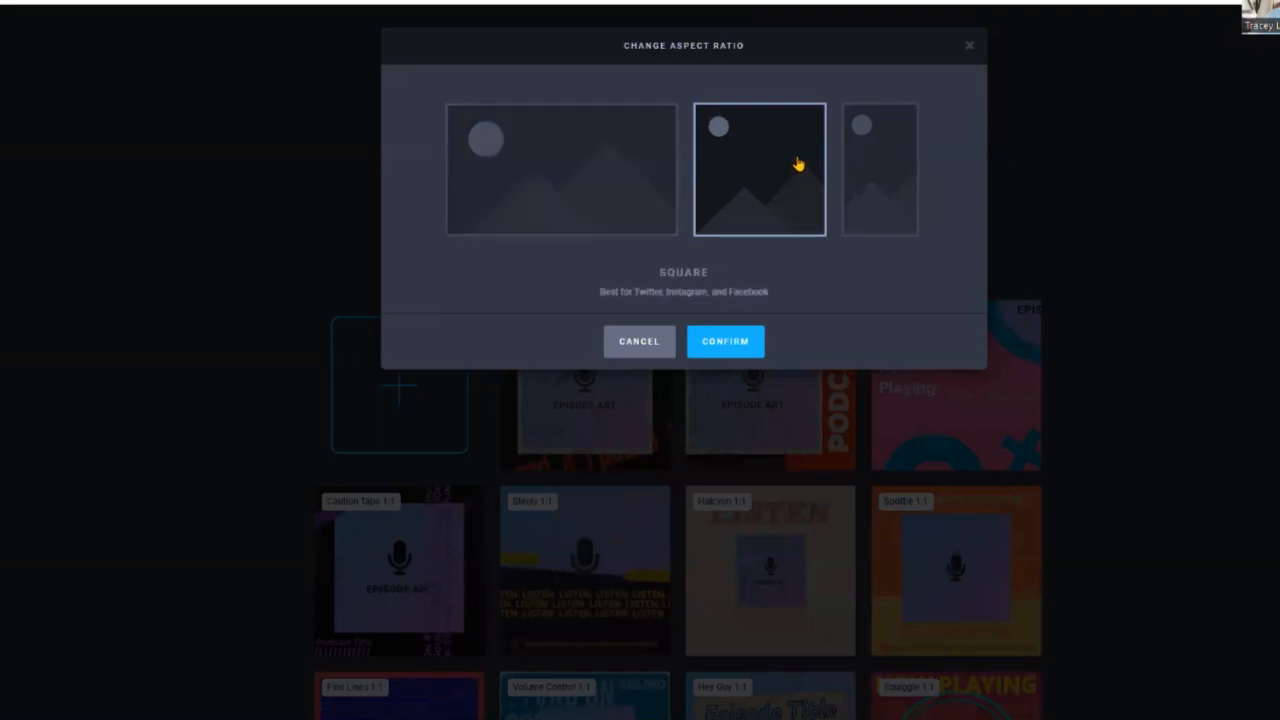
click(885, 182)
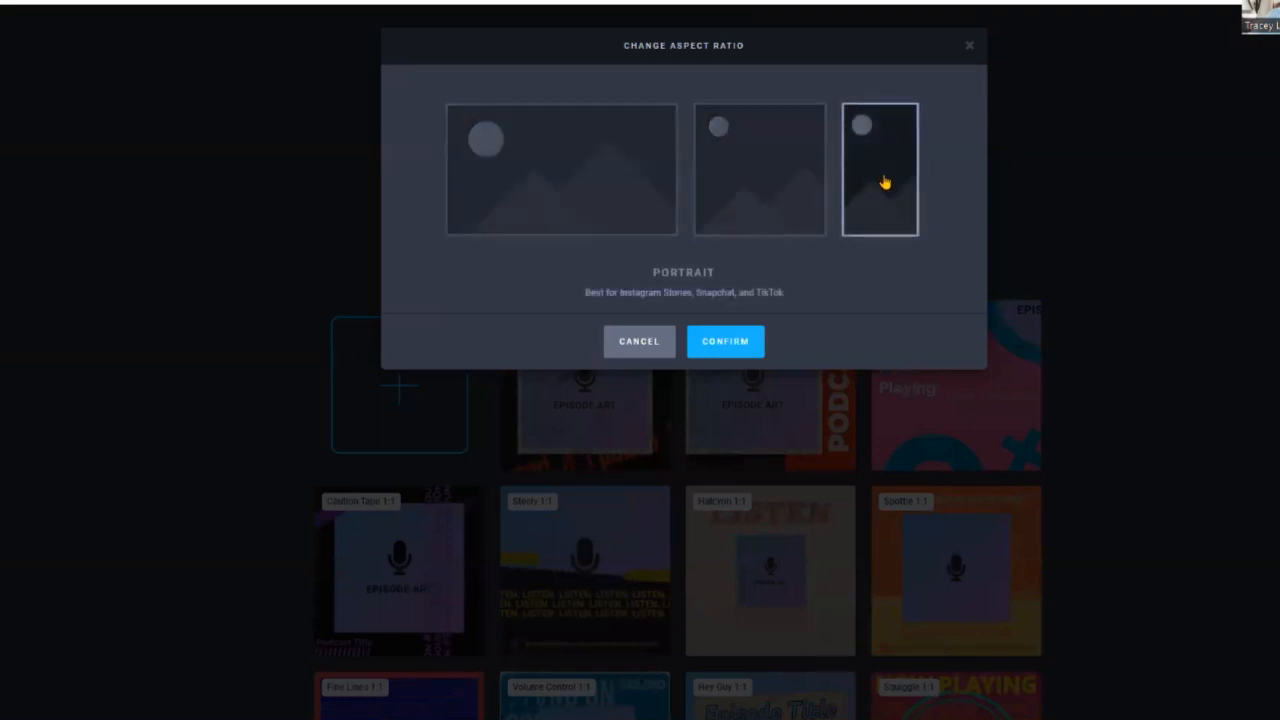
click(744, 354)
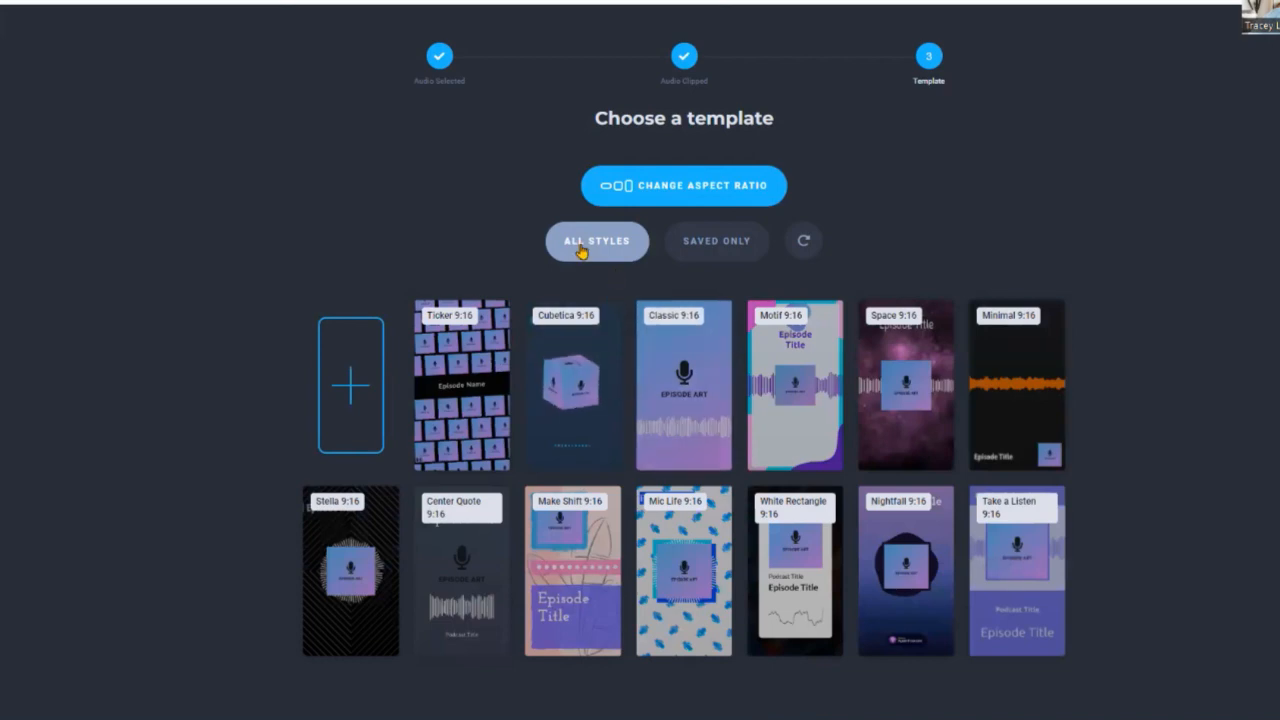
click(350, 388)
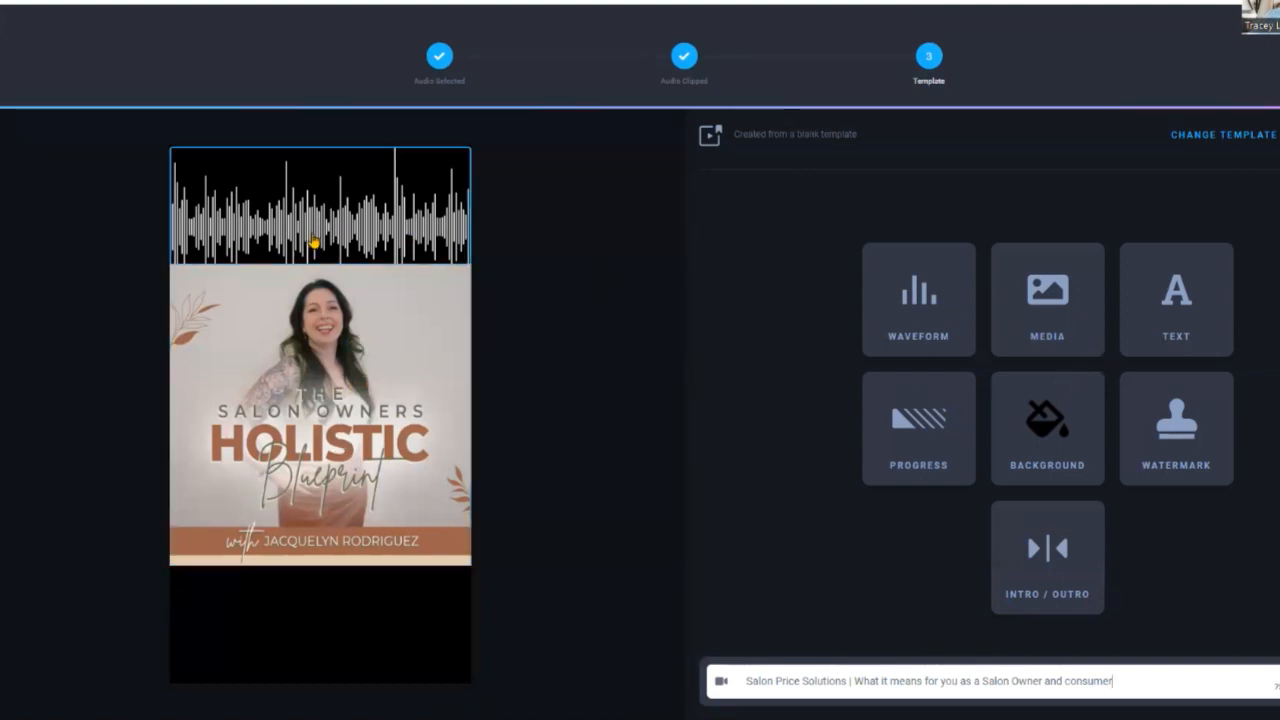
- Move the waveform down onto the podcast artwork and delete the duplicate artwork layer
drag(315, 236, 324, 427)
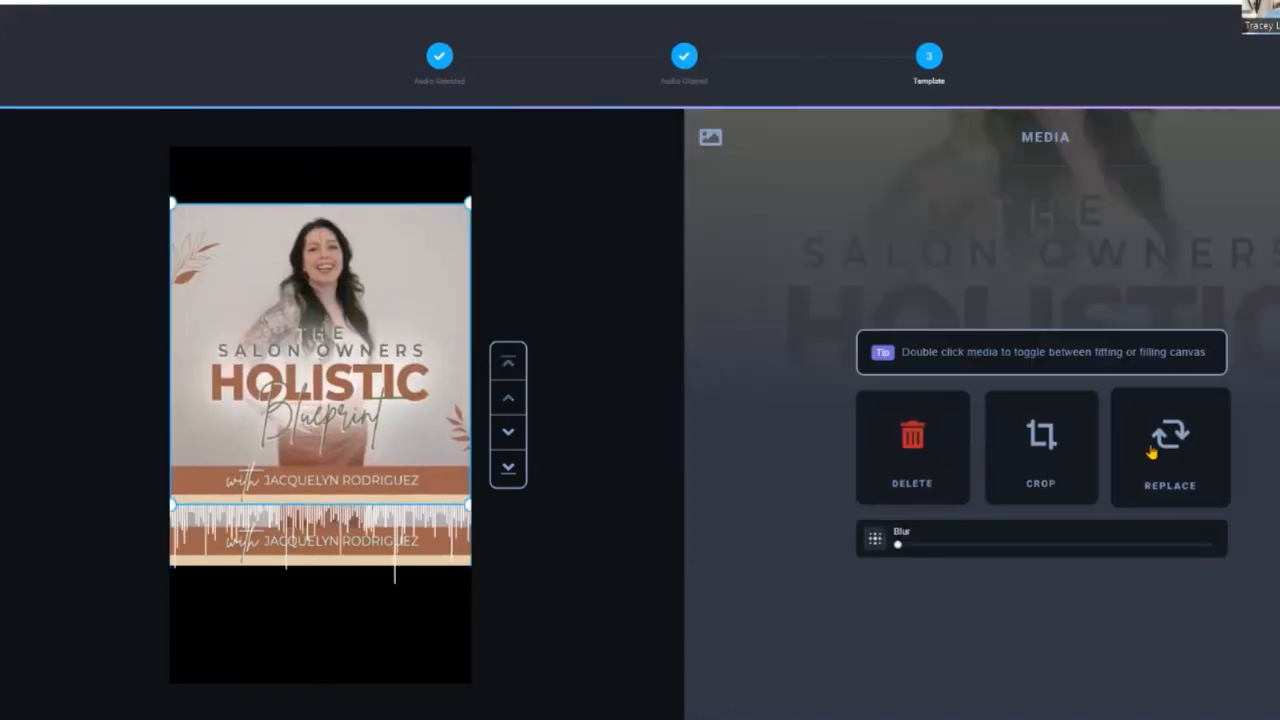
click(916, 450)
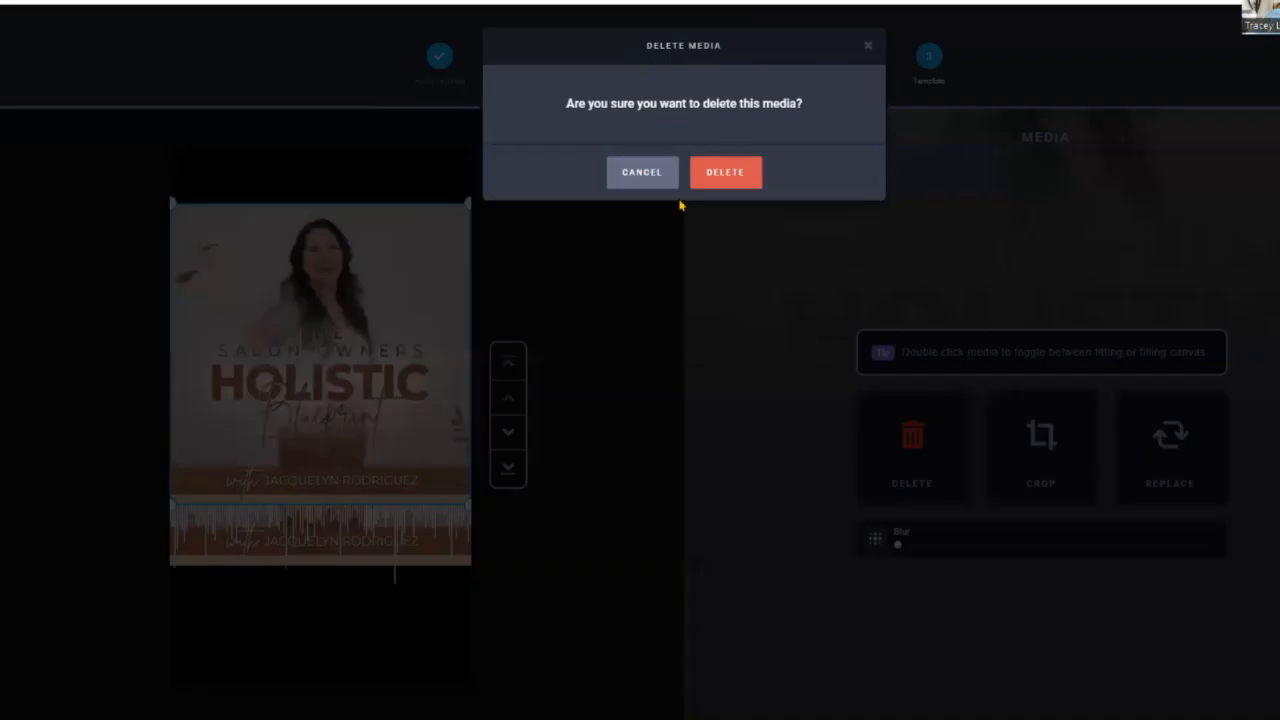
click(747, 182)
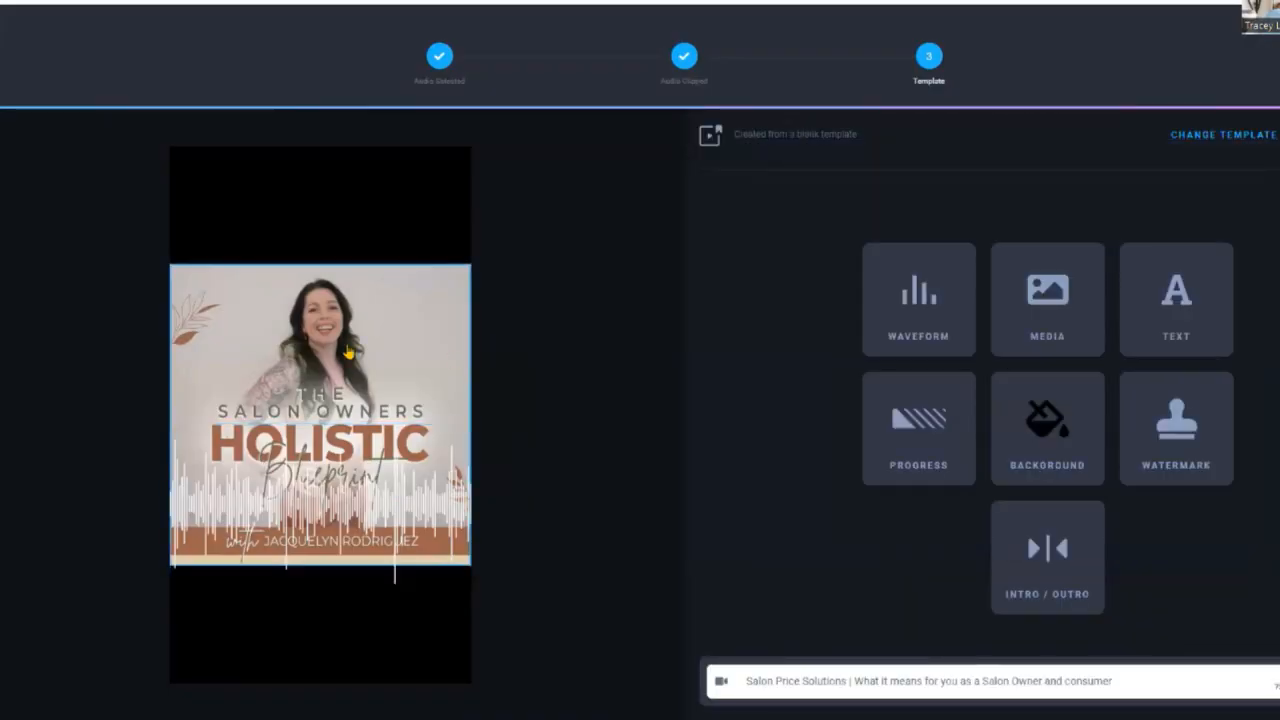
- Shift the artwork slightly up, then move the waveform below it and reduce its height to fit the lower black area
mouse_move(348, 352)
mouse_down()
mouse_move(348, 312)
mouse_move(348, 359)
mouse_up()
click(380, 526)
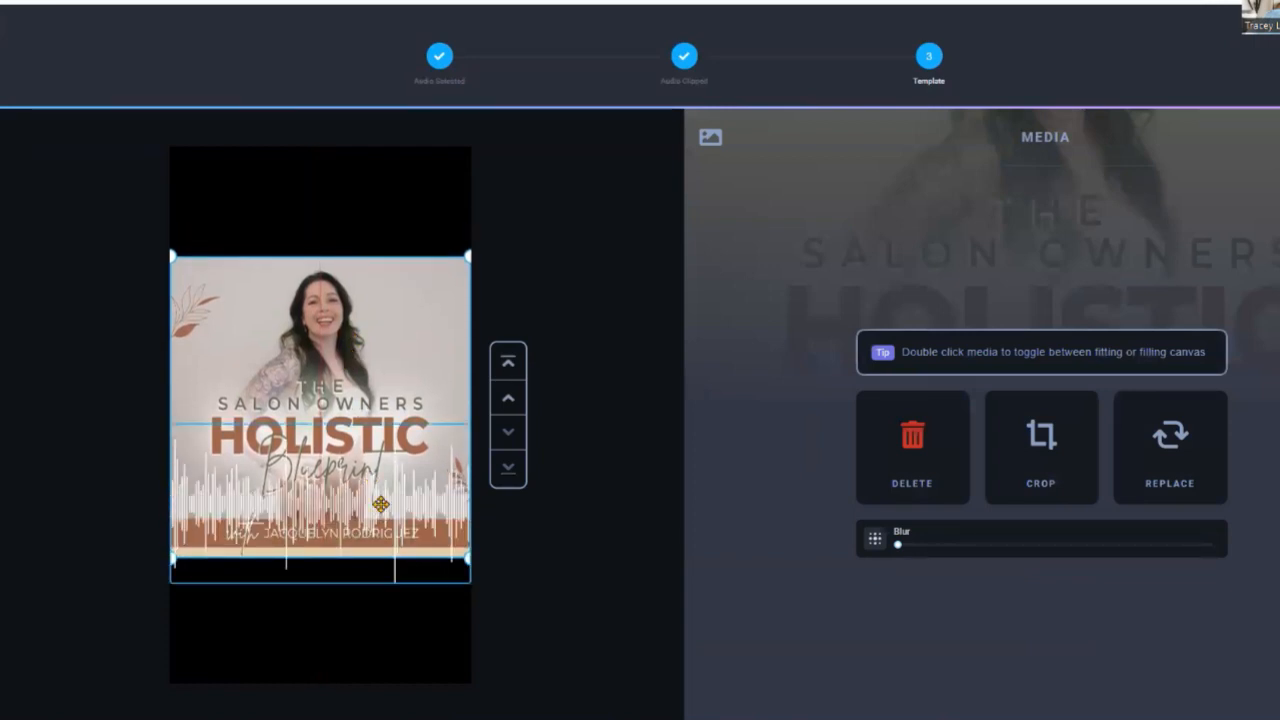
drag(380, 504, 380, 602)
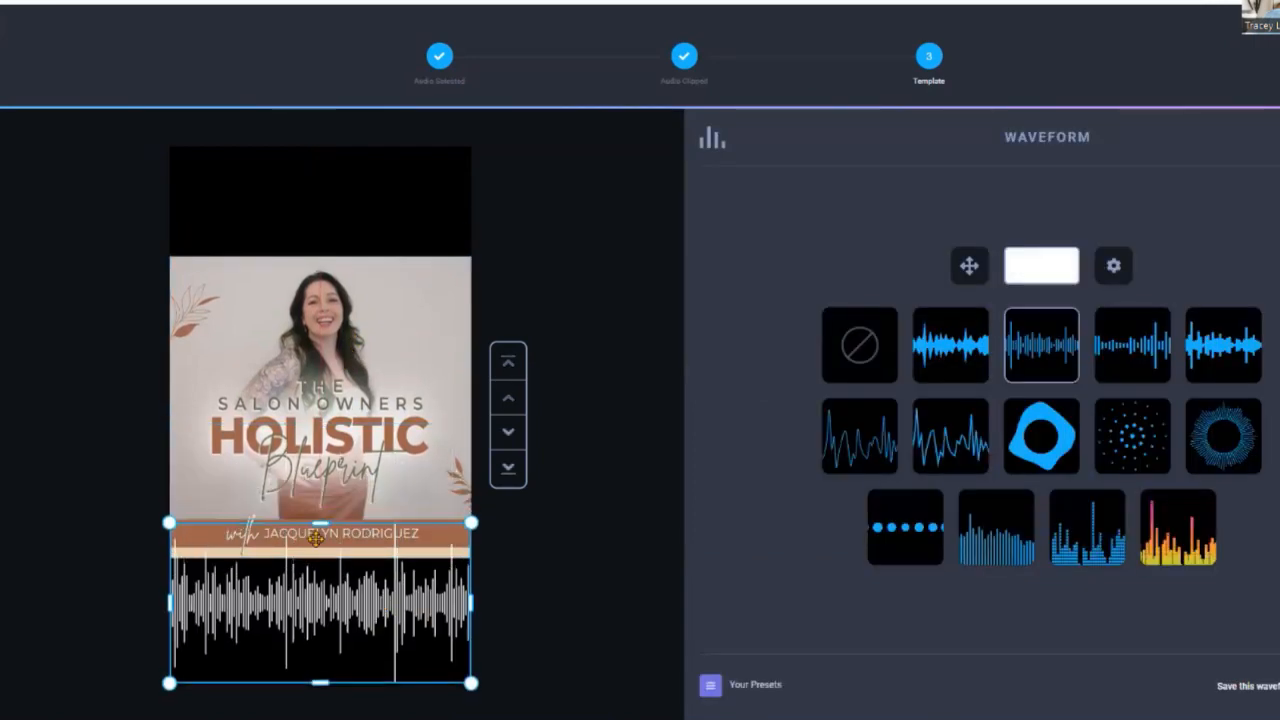
drag(320, 522, 316, 588)
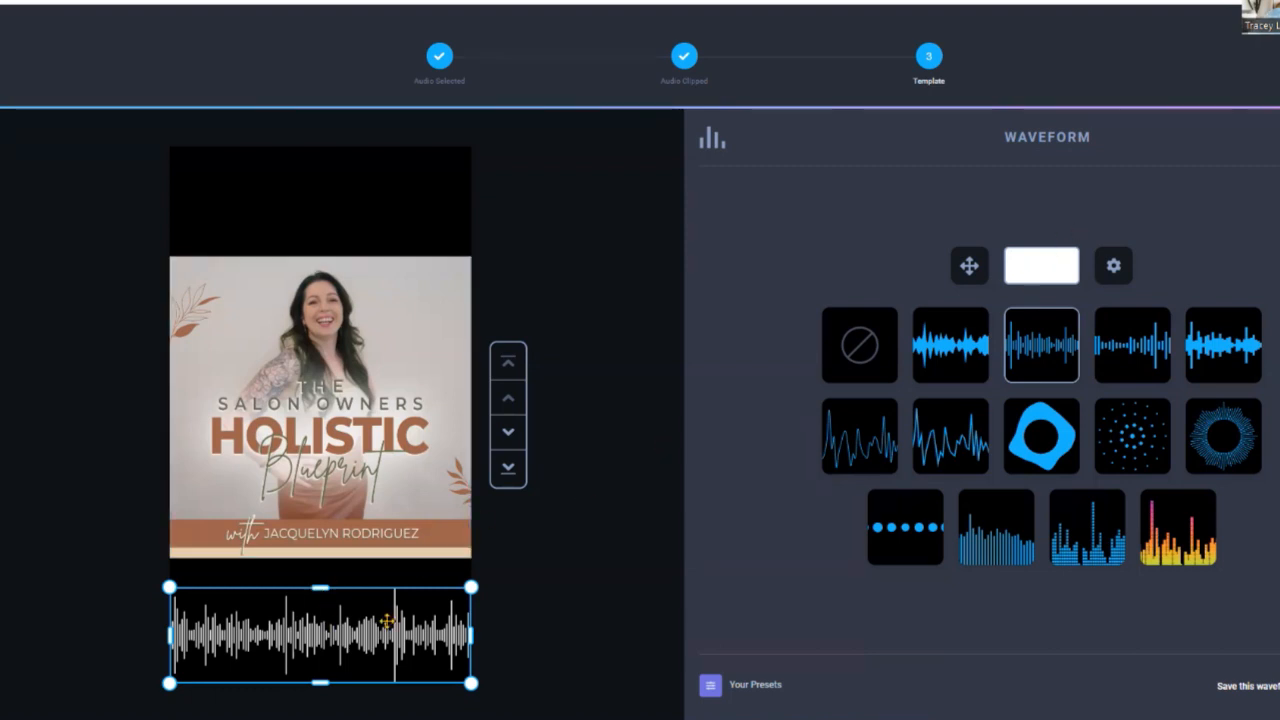
- Recolour the waveform dark green with RGB 77, 133, 16
click(1041, 269)
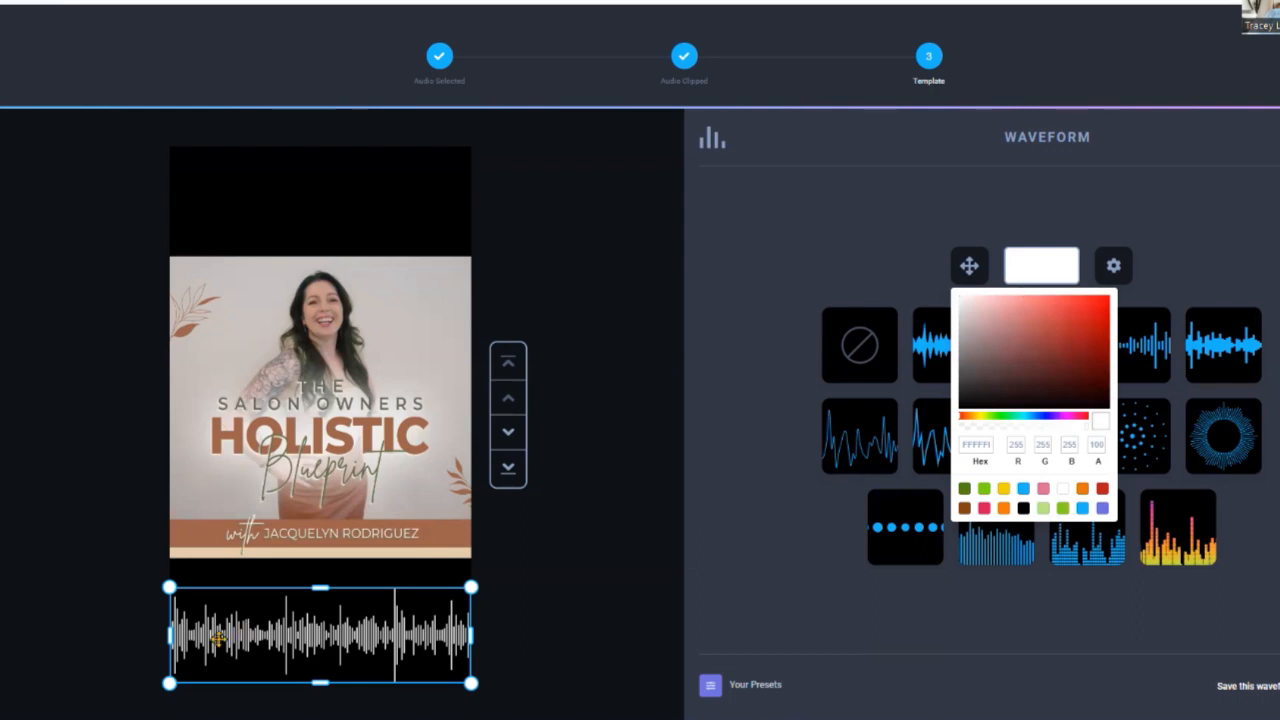
click(964, 490)
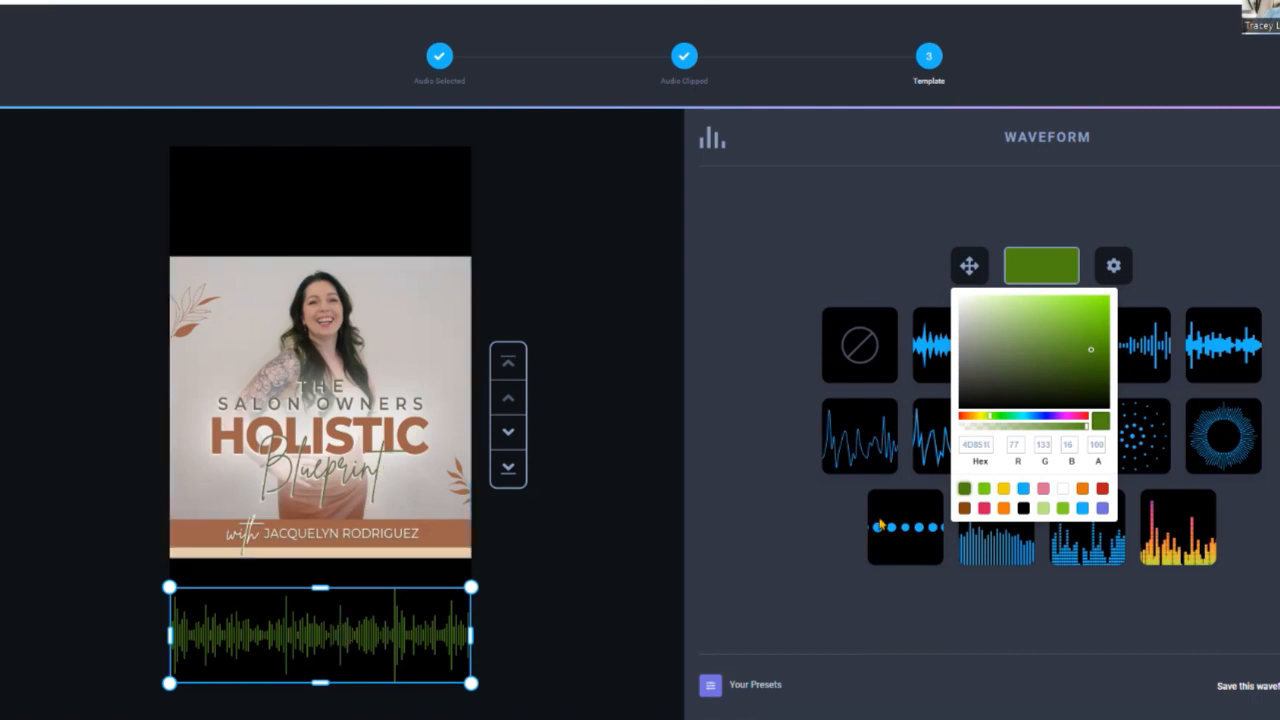
click(808, 541)
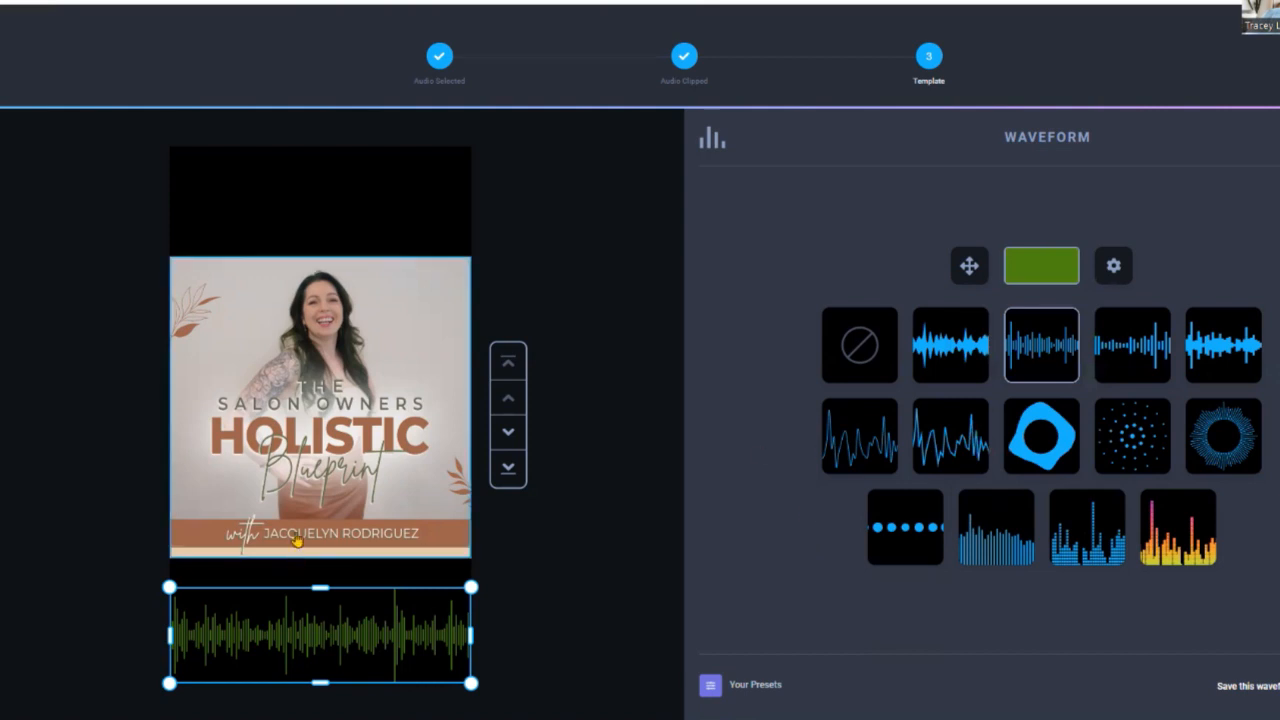
click(370, 225)
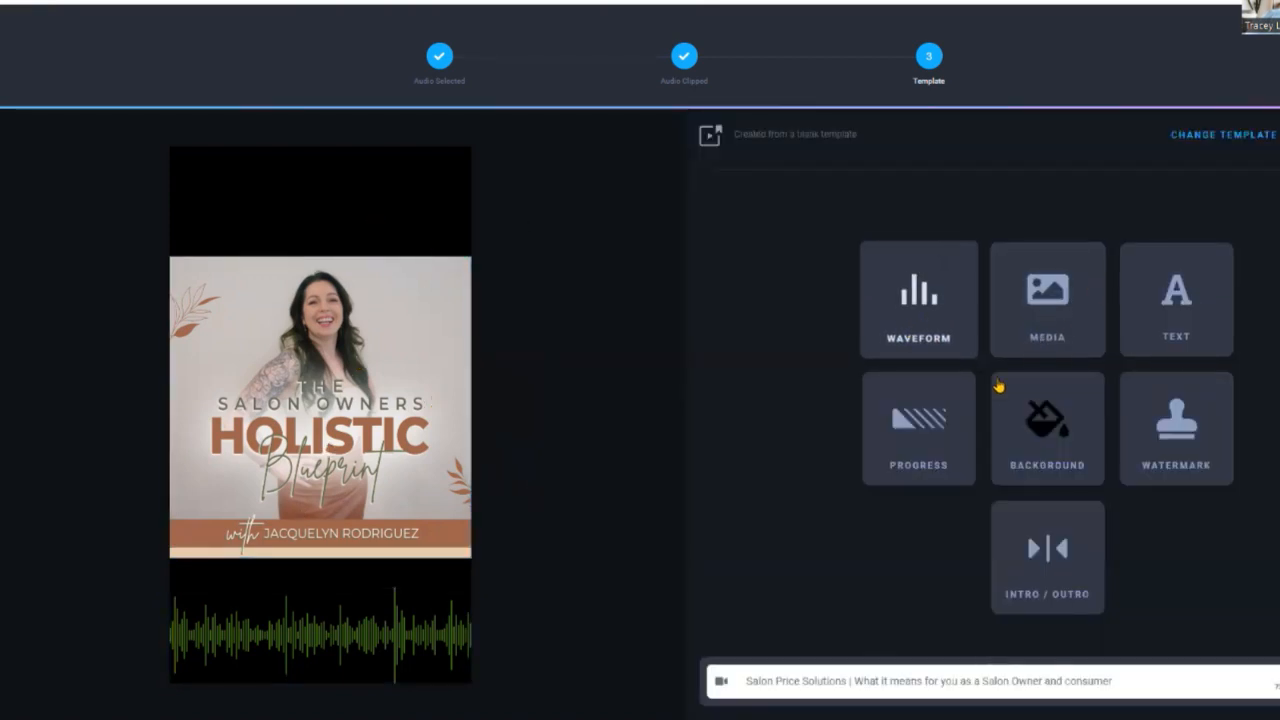
- Add a progress bar and set its progress colour to the same dark green as the waveform
click(937, 459)
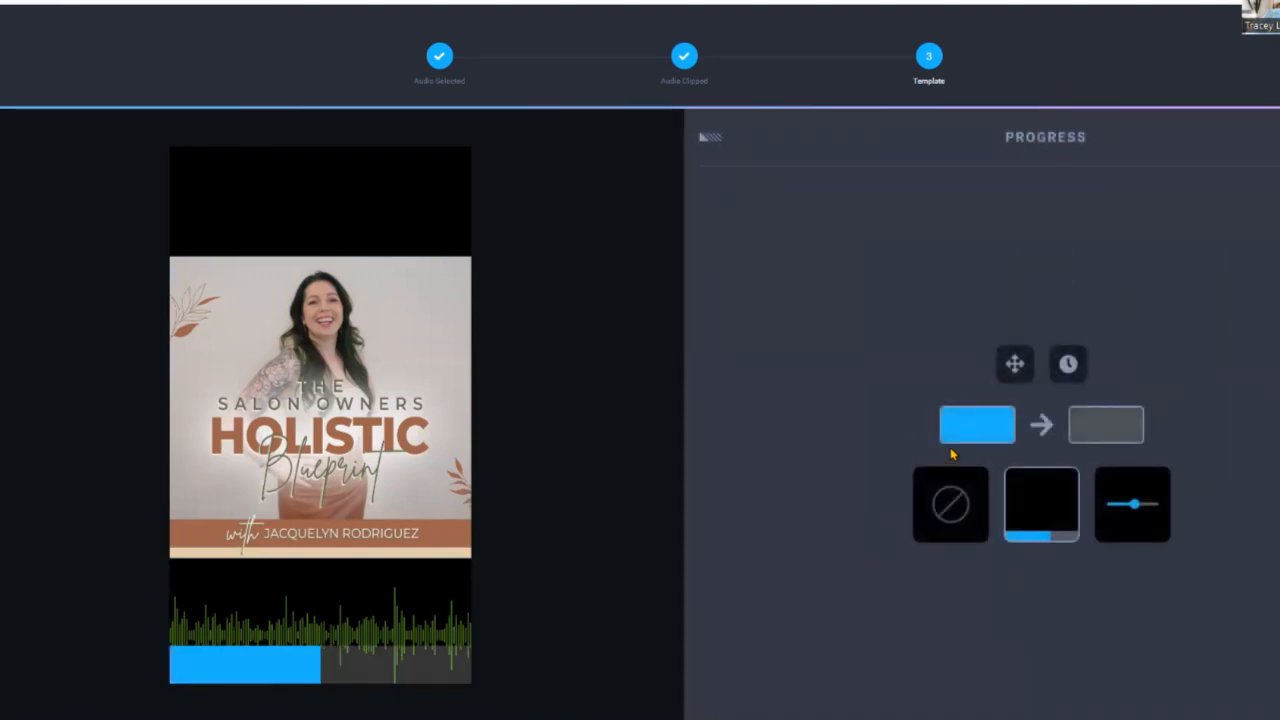
click(986, 440)
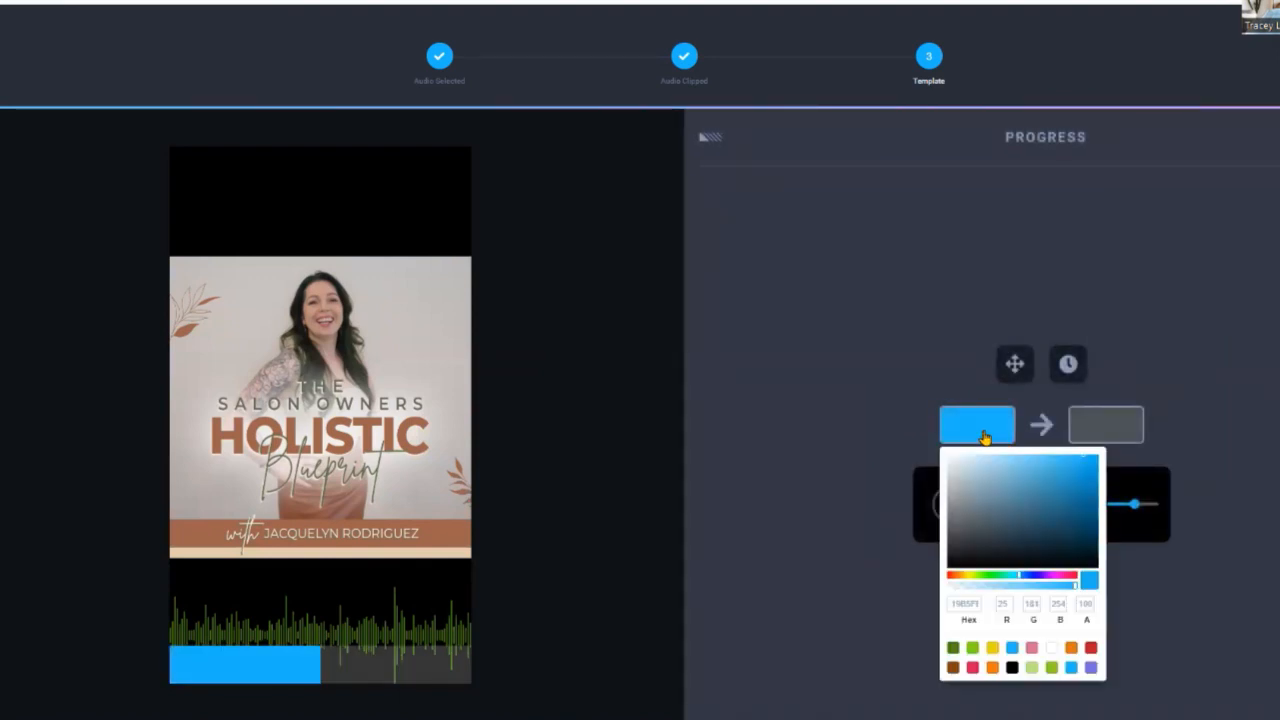
click(953, 647)
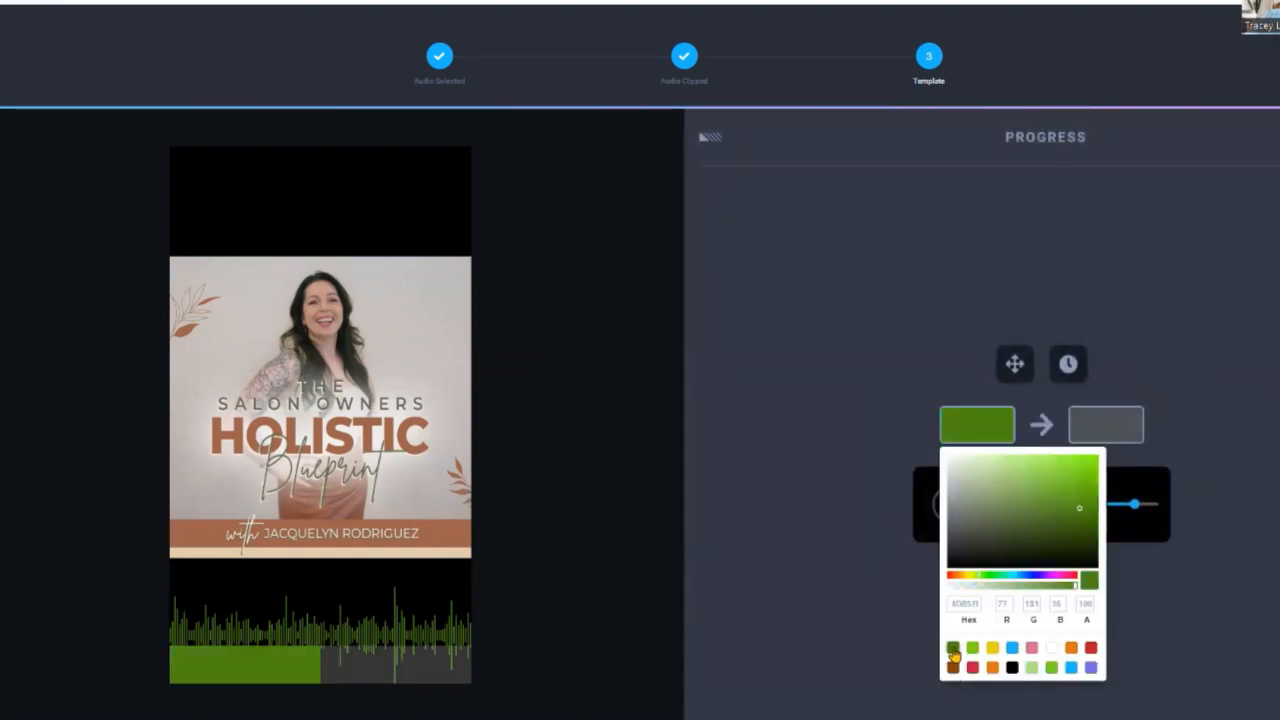
click(1190, 582)
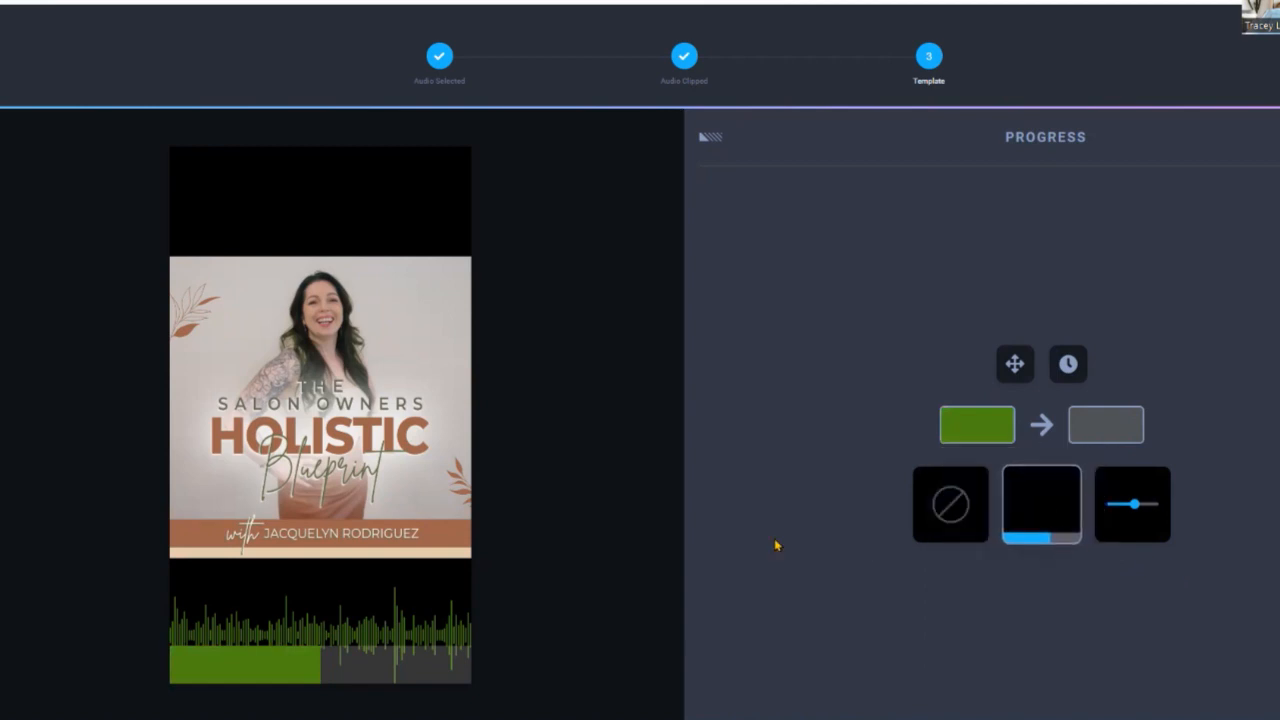
- Move the progress bar to the black area near the canvas's upper edge and make it thinner
drag(326, 677, 340, 178)
click(366, 242)
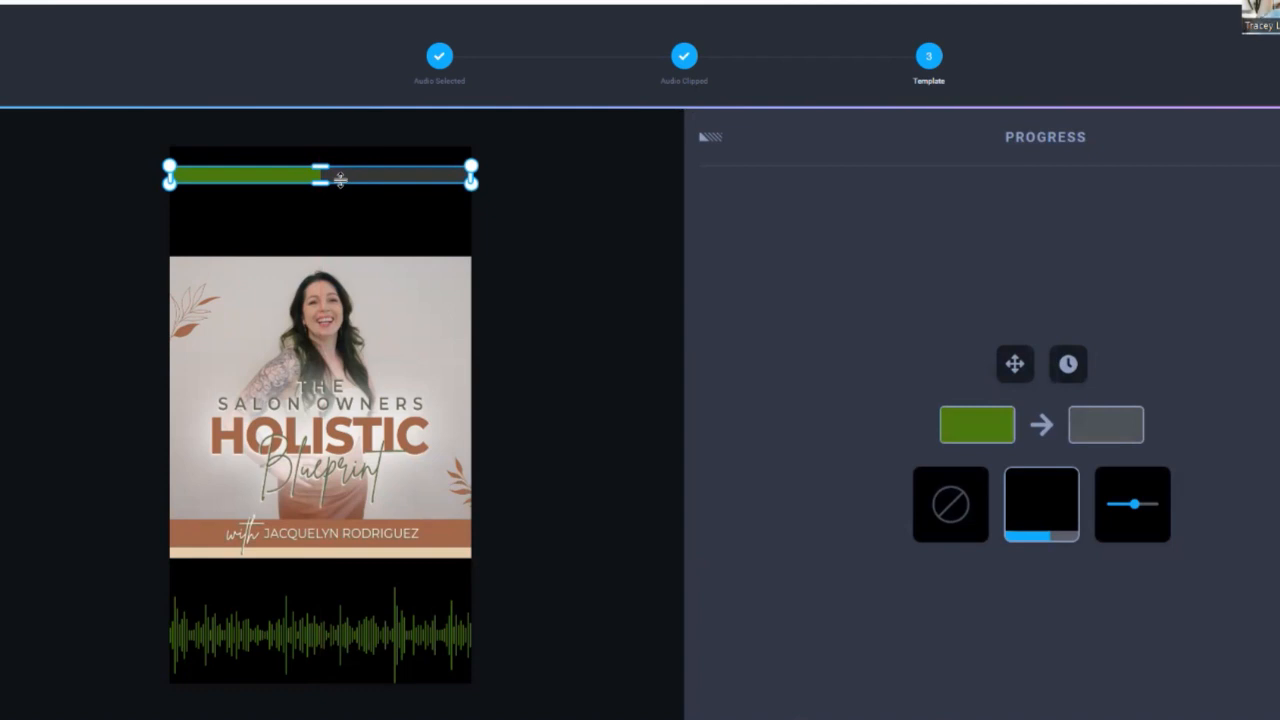
click(382, 227)
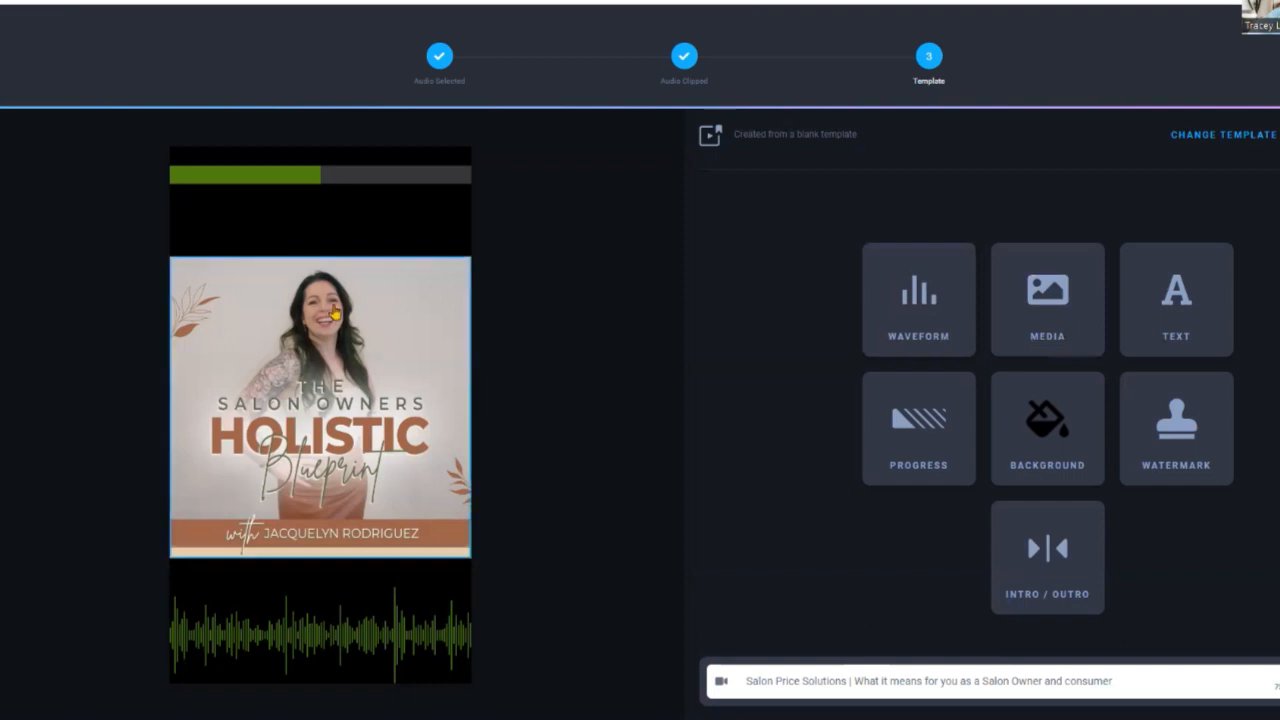
- Add a text element reading "LISTEN NOW" to the video
click(1177, 300)
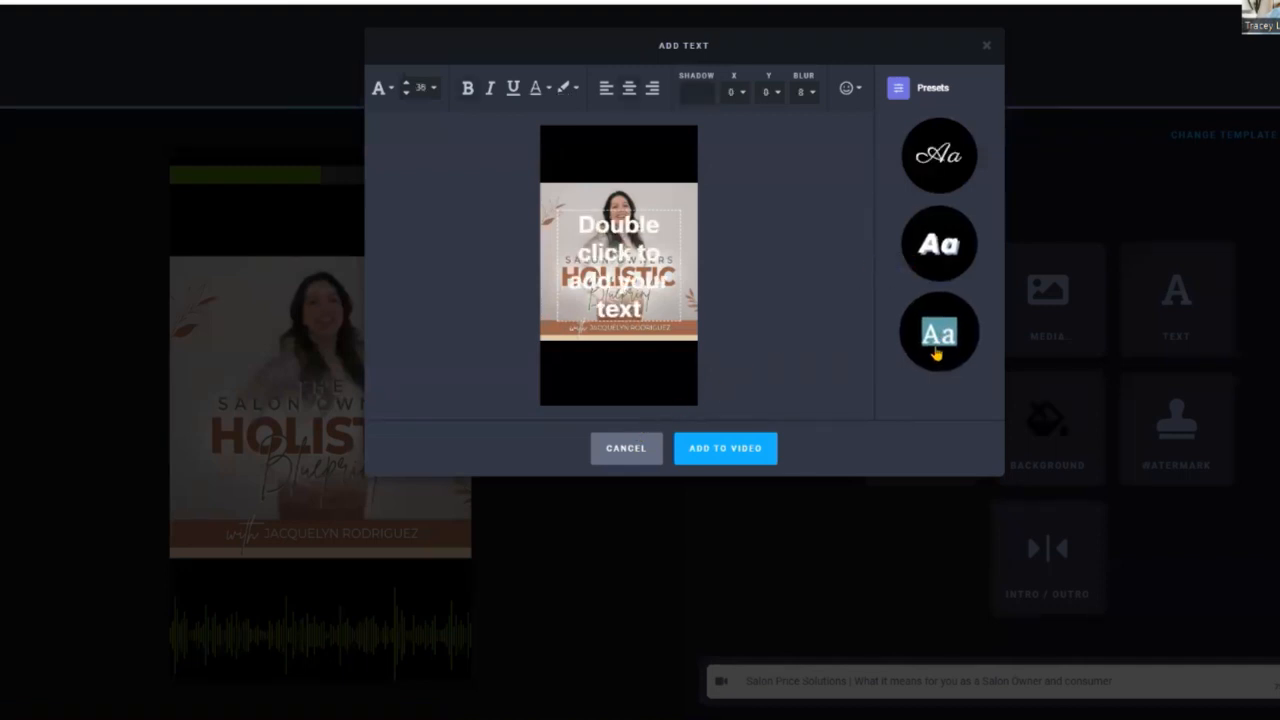
double_click(653, 279)
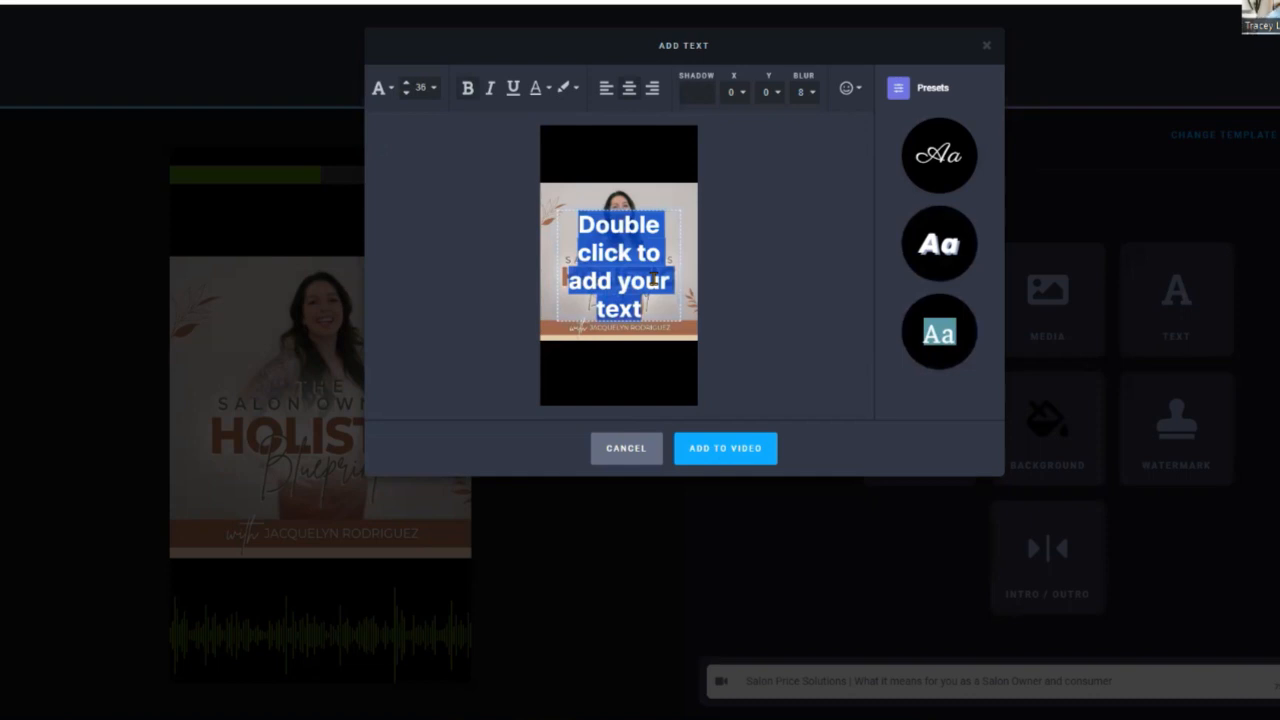
text(LISTEN NOW)
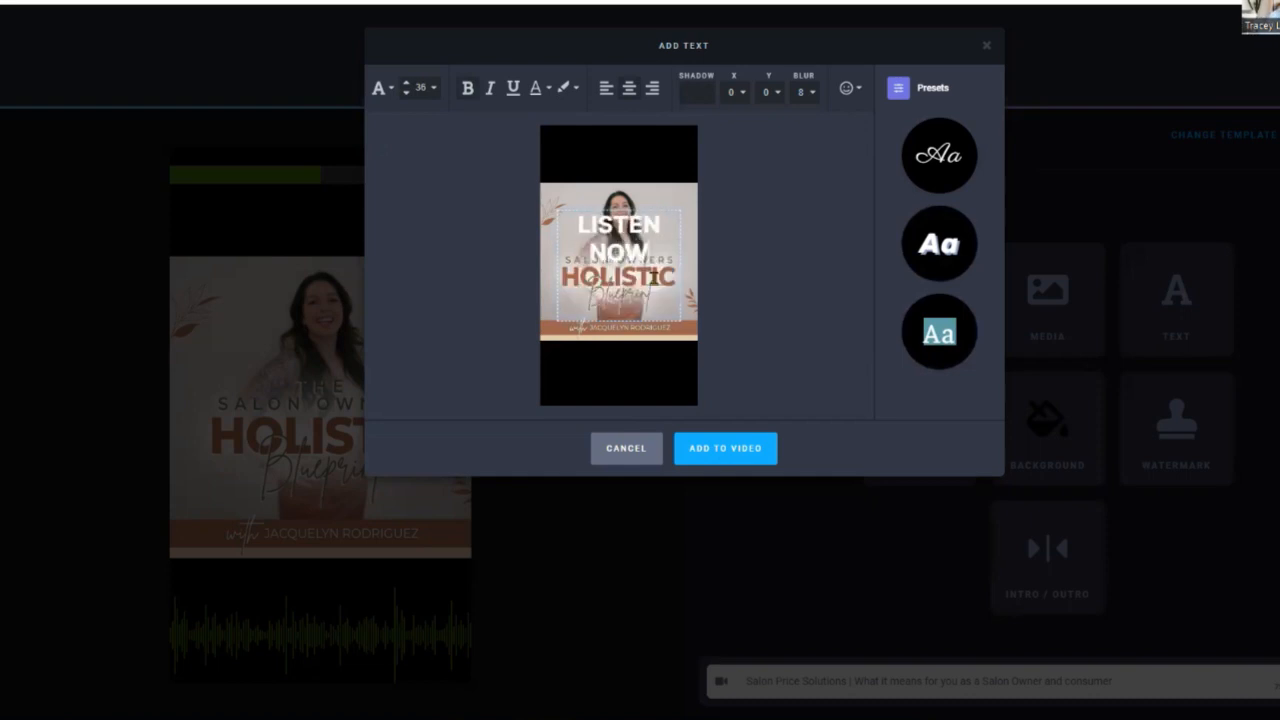
click(742, 449)
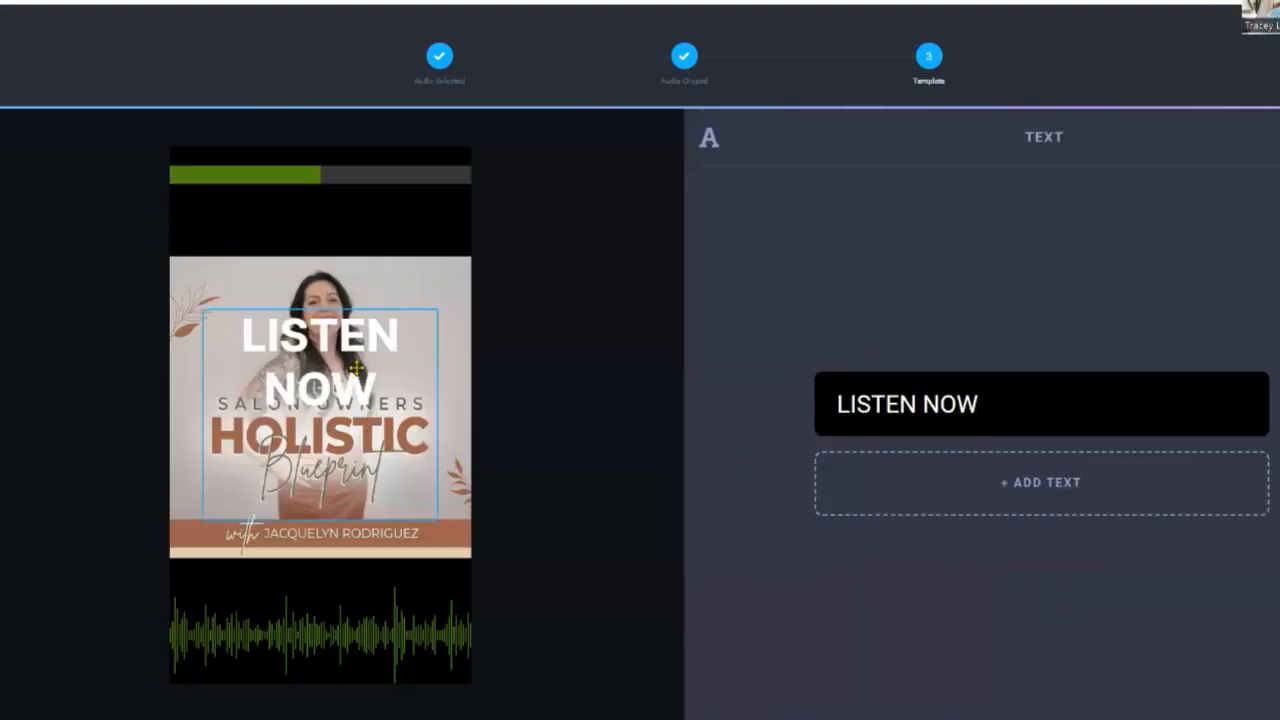
- Resize the LISTEN NOW text box to a single line and centre it between the progress bar and the artwork
click(351, 376)
drag(319, 511, 321, 257)
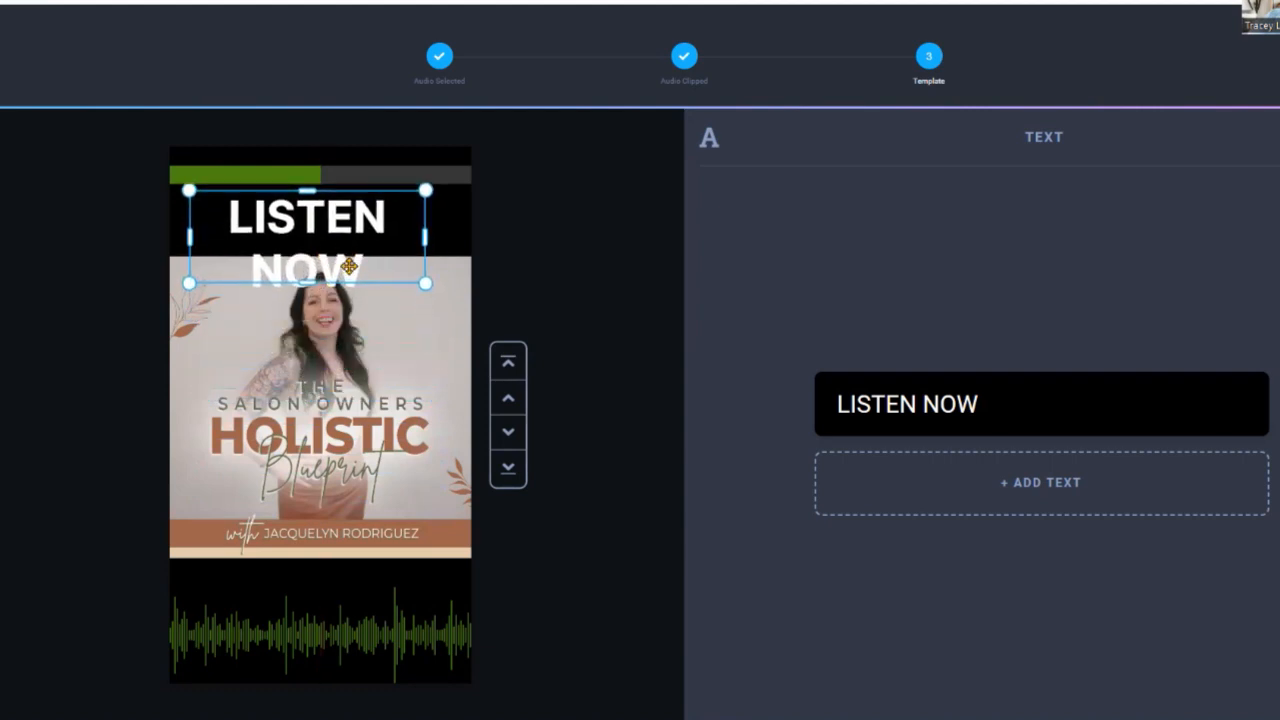
drag(311, 272, 310, 246)
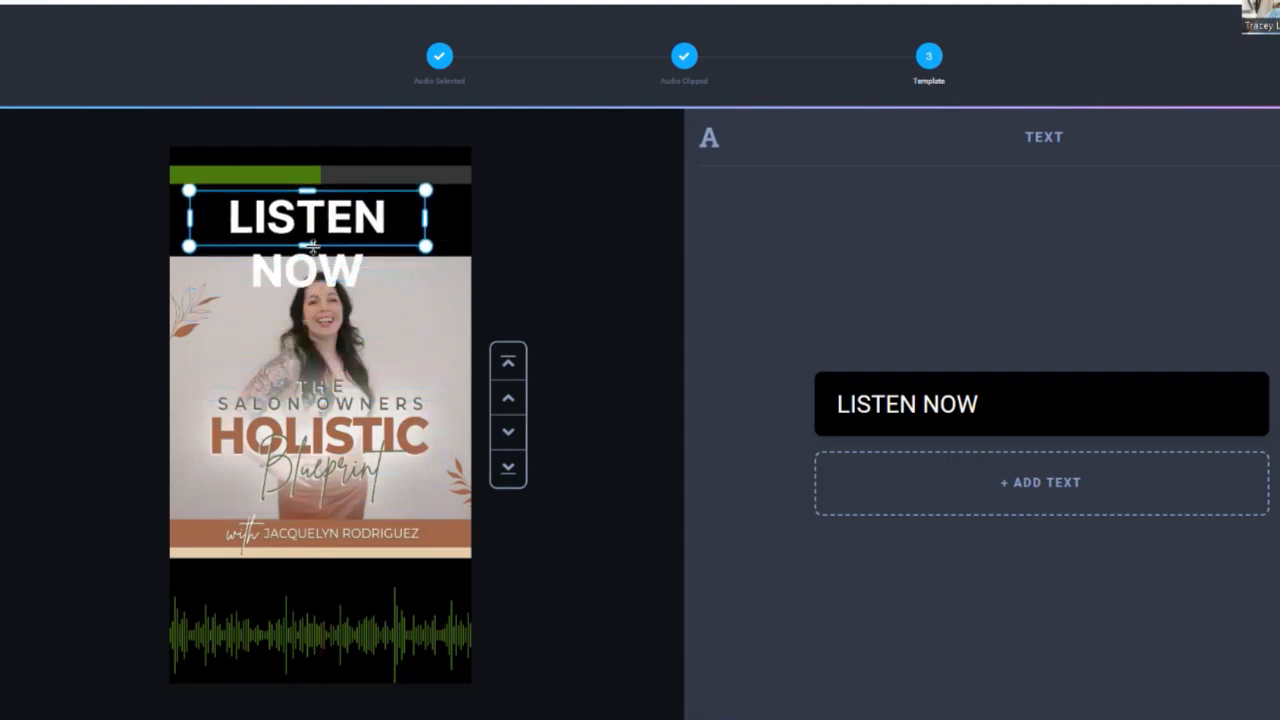
drag(427, 219, 472, 221)
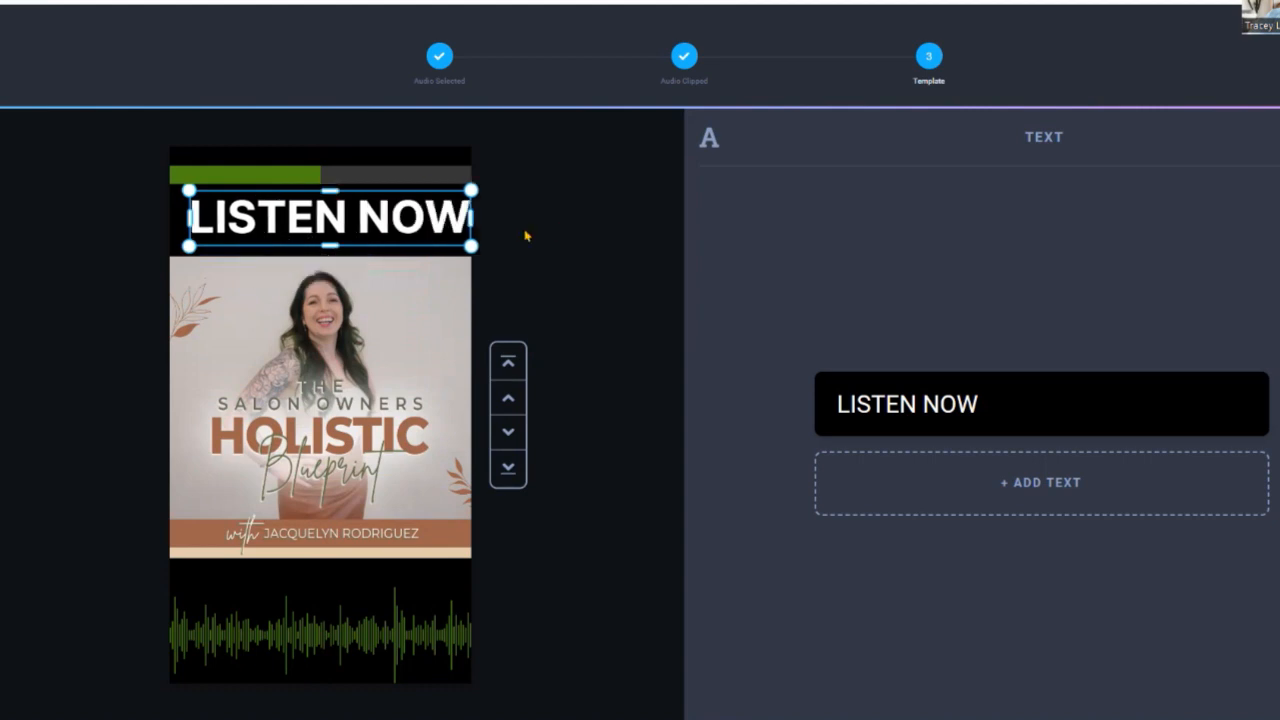
drag(367, 220, 355, 226)
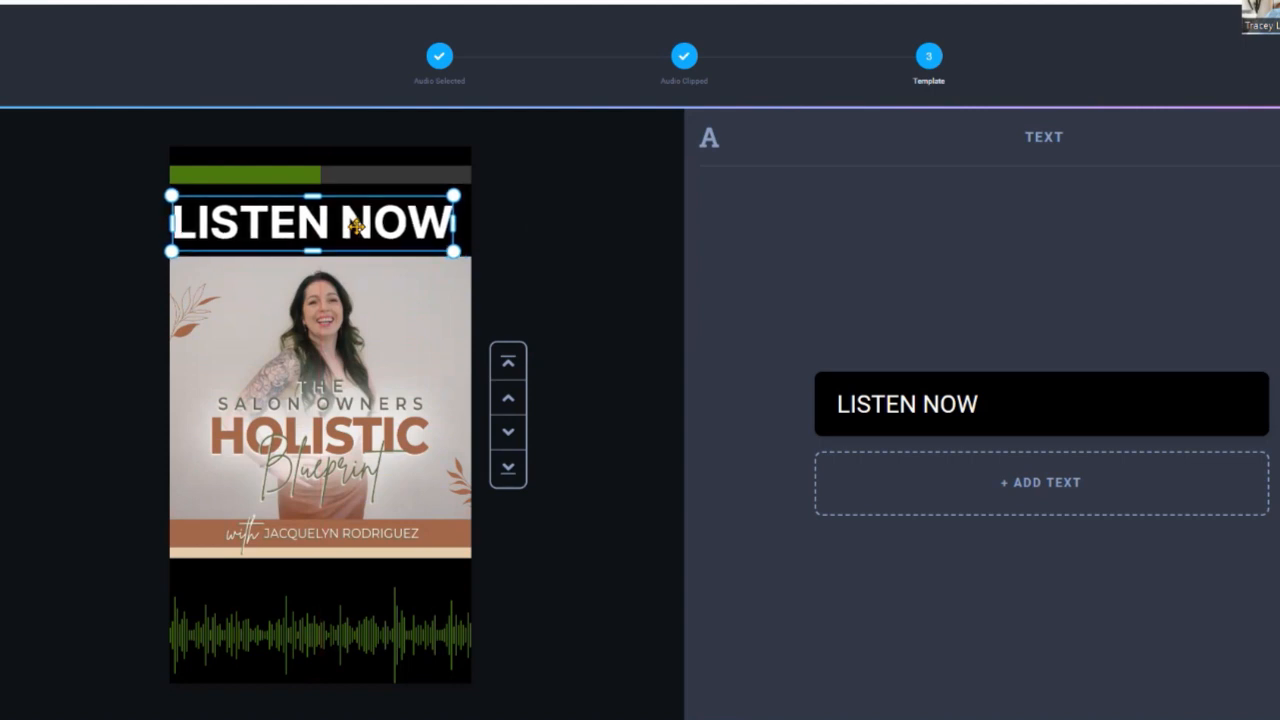
click(449, 578)
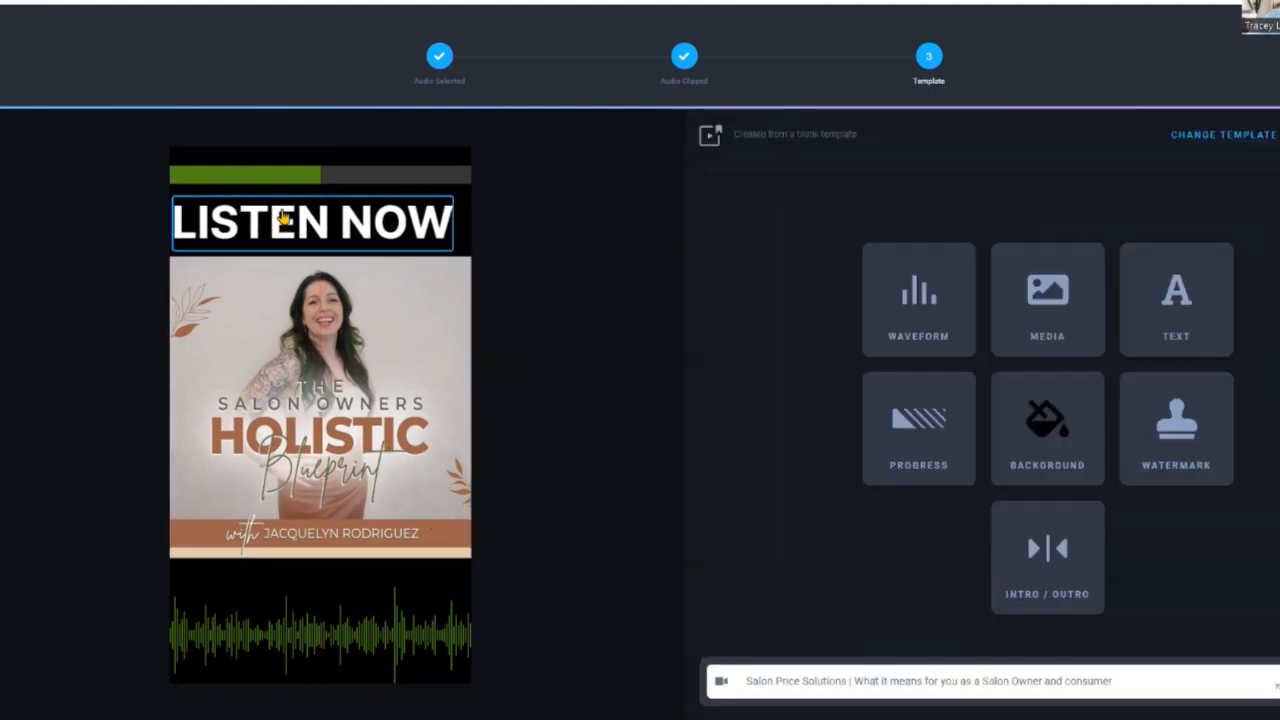
click(290, 220)
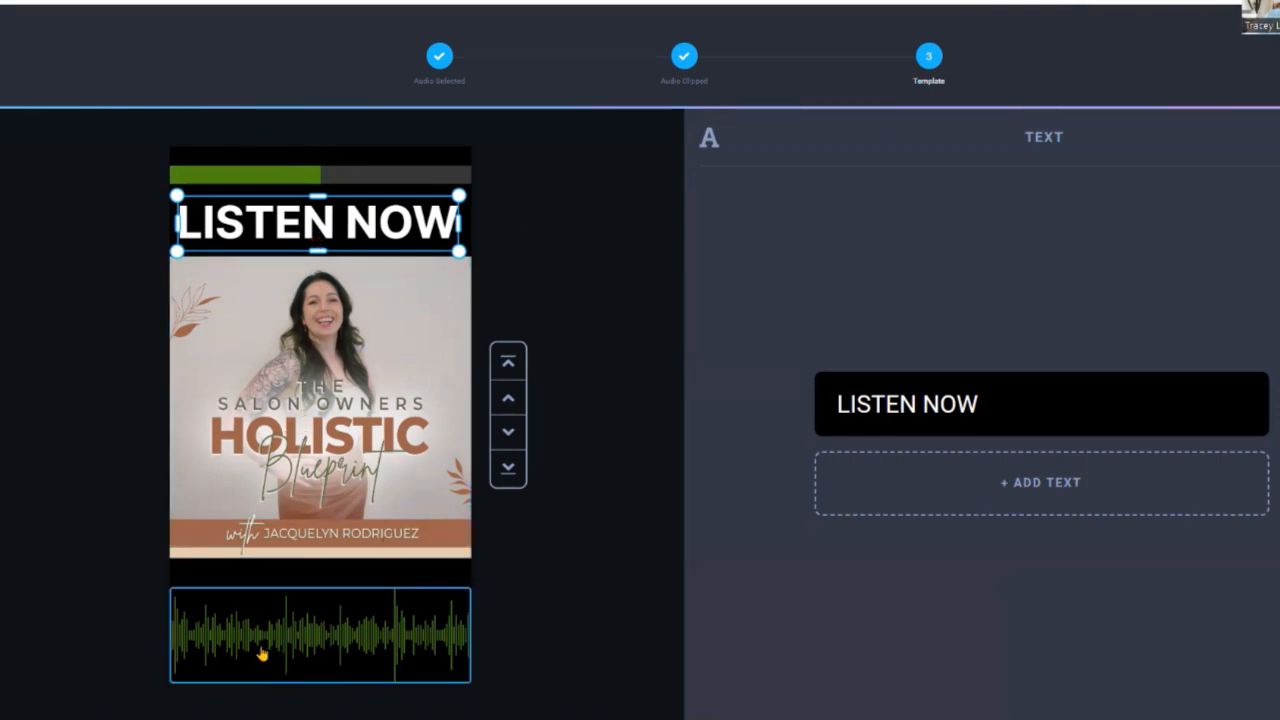
click(458, 579)
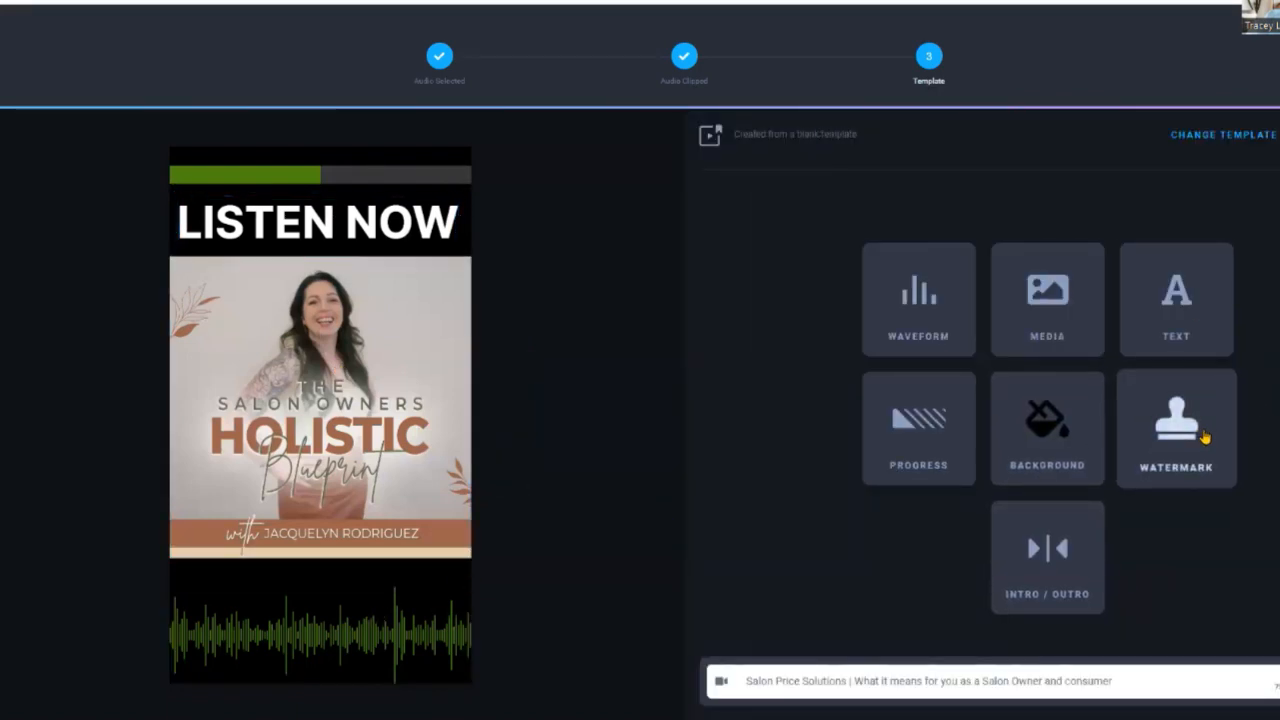
- Try two orange background colours, then set the canvas background to brown, hex 85450F
click(1055, 447)
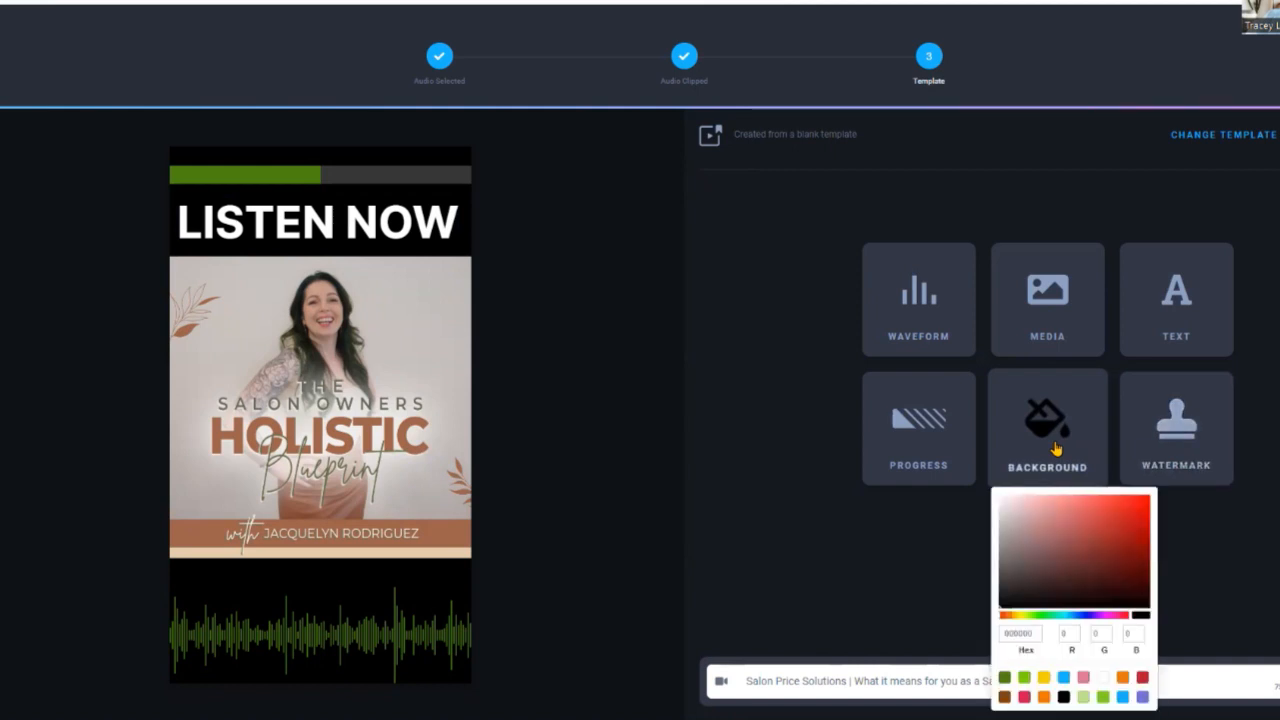
click(1043, 698)
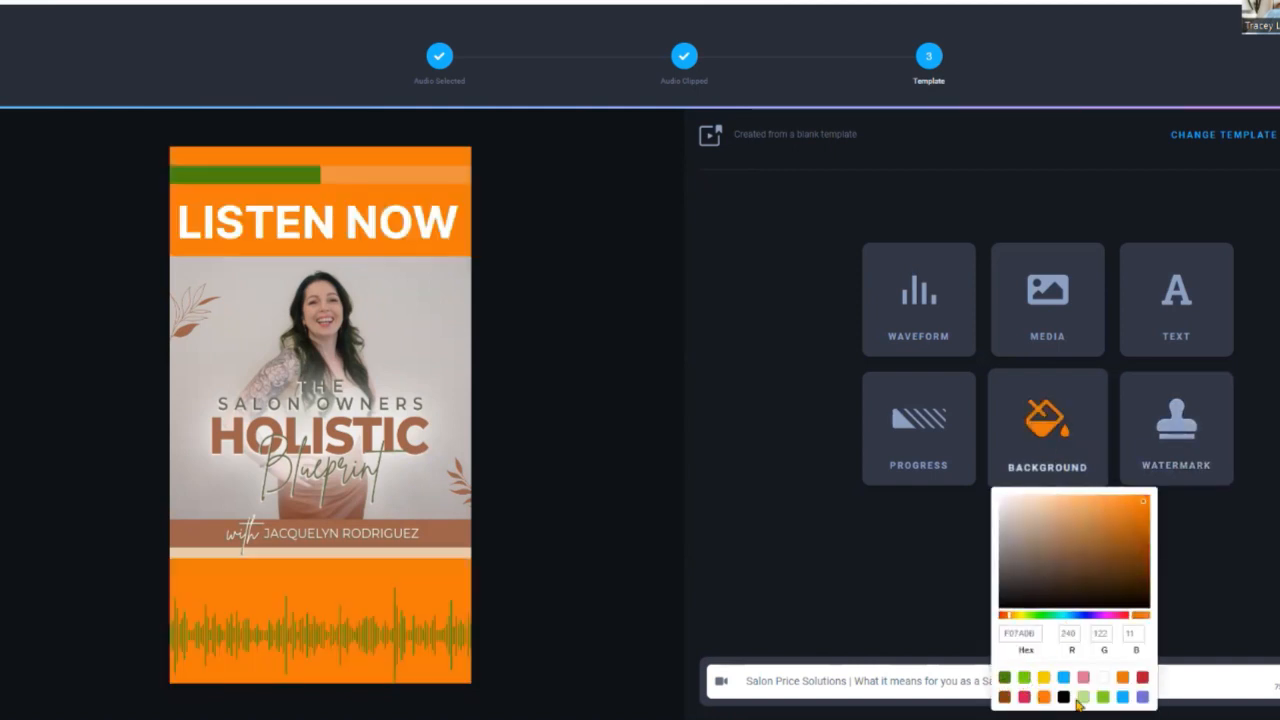
click(1123, 680)
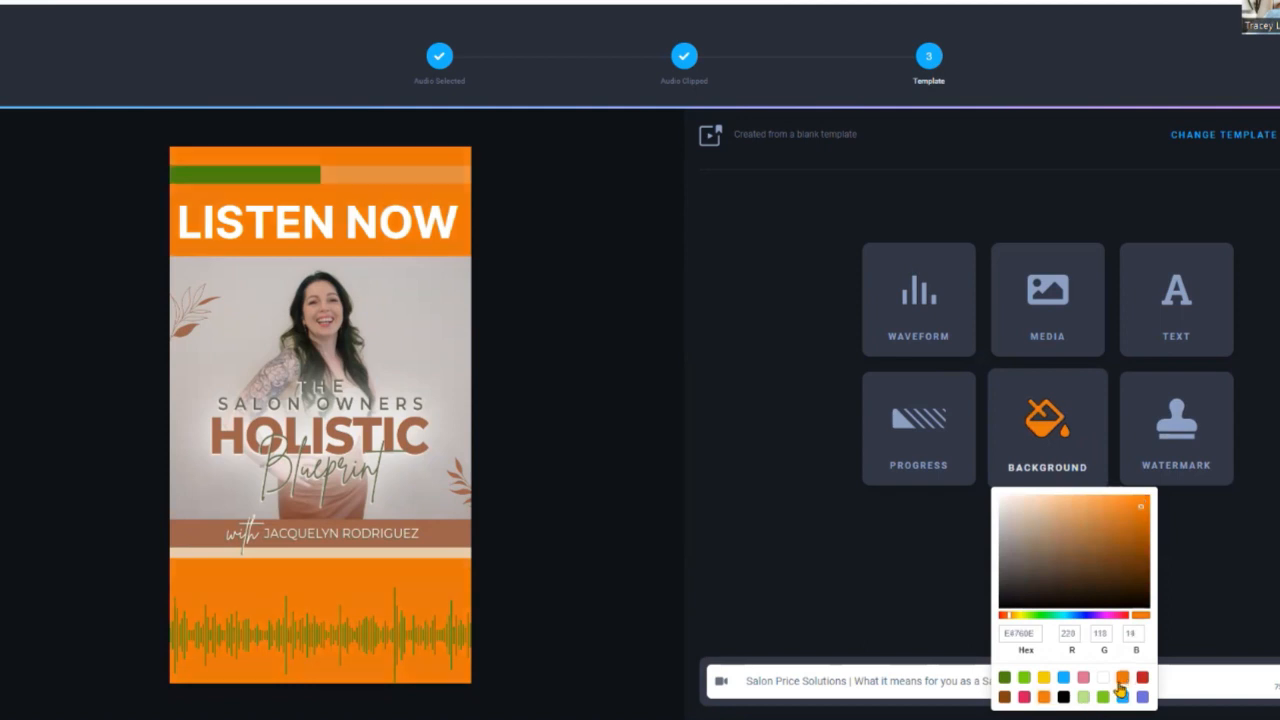
click(1004, 697)
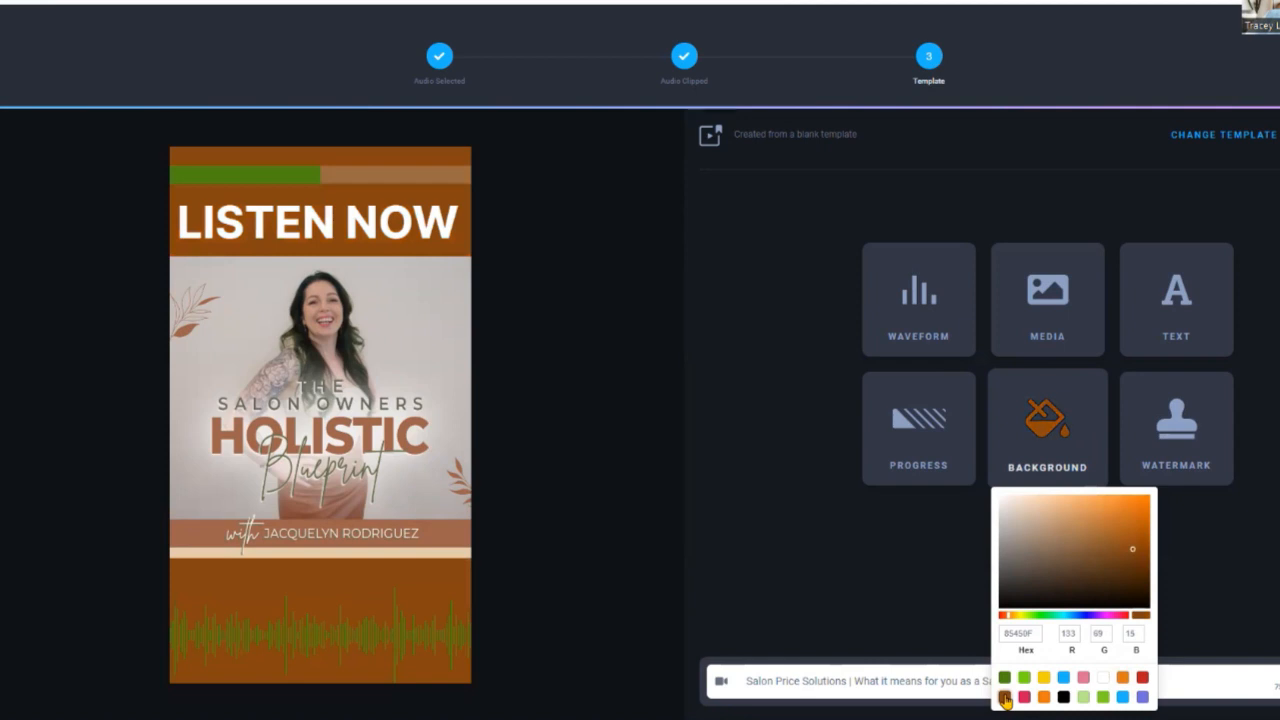
click(540, 469)
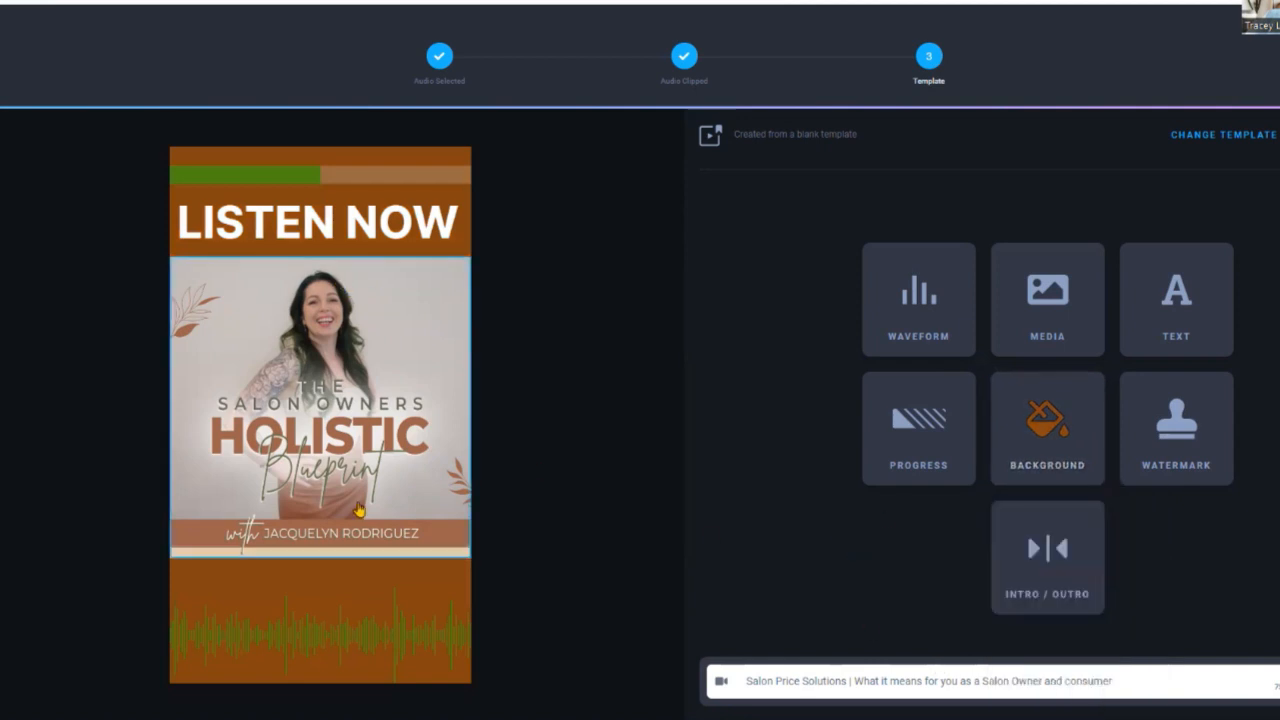
- Recolour the waveform below the artwork white
click(329, 604)
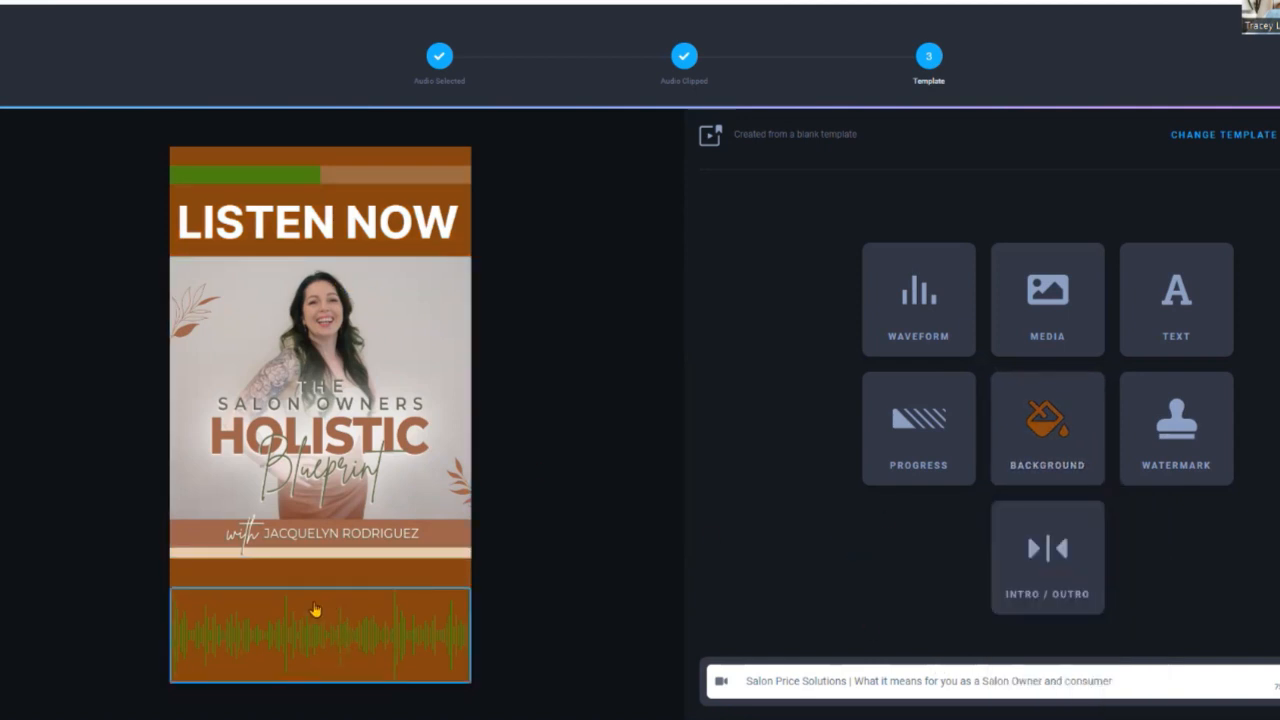
click(315, 609)
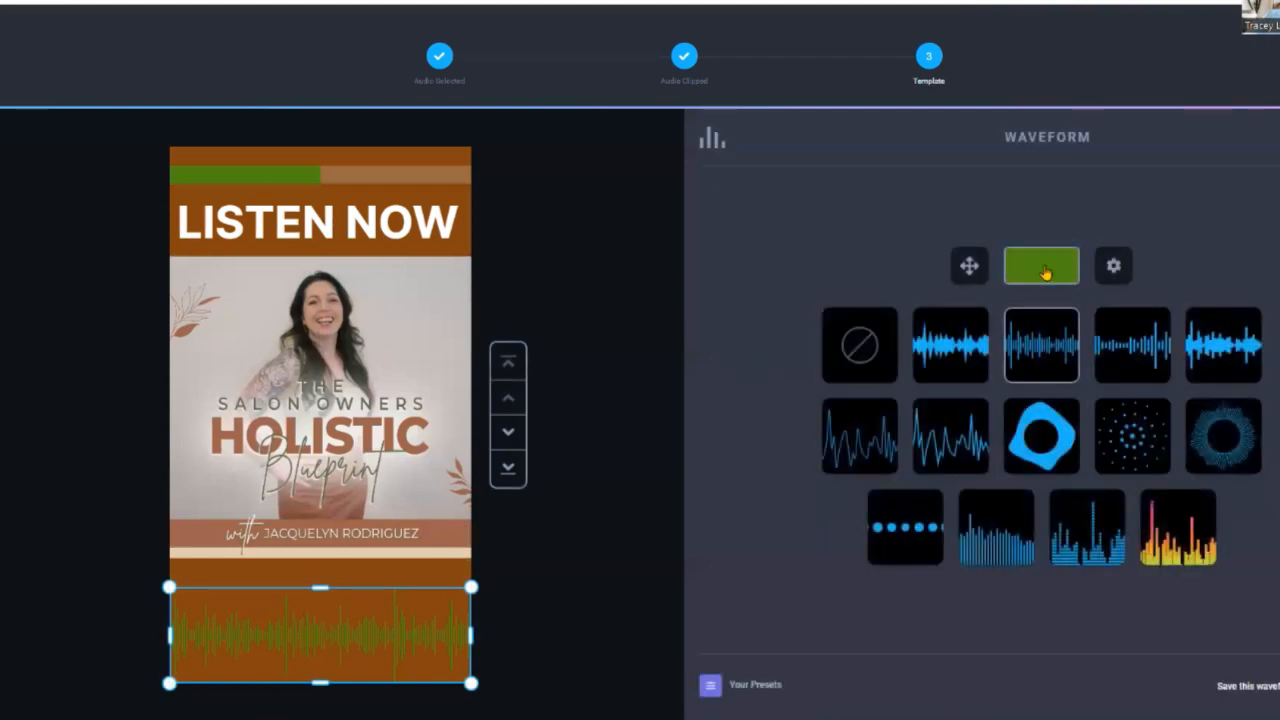
click(1043, 270)
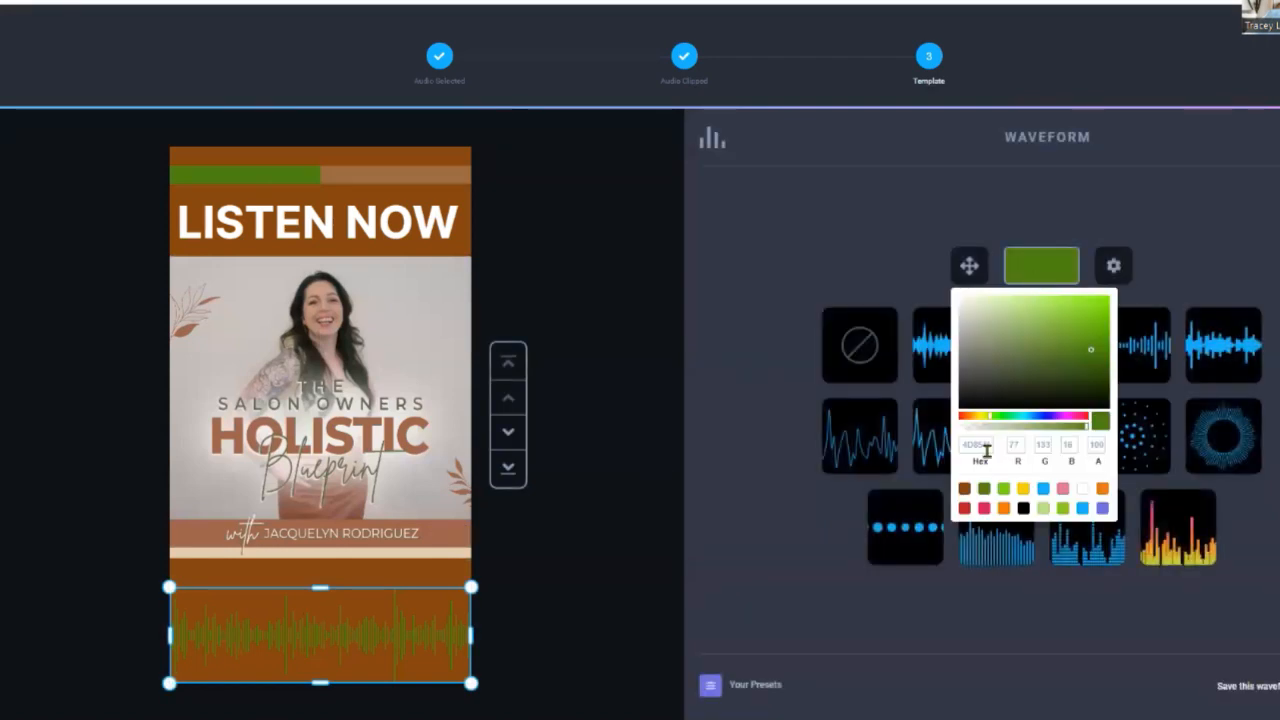
click(1083, 490)
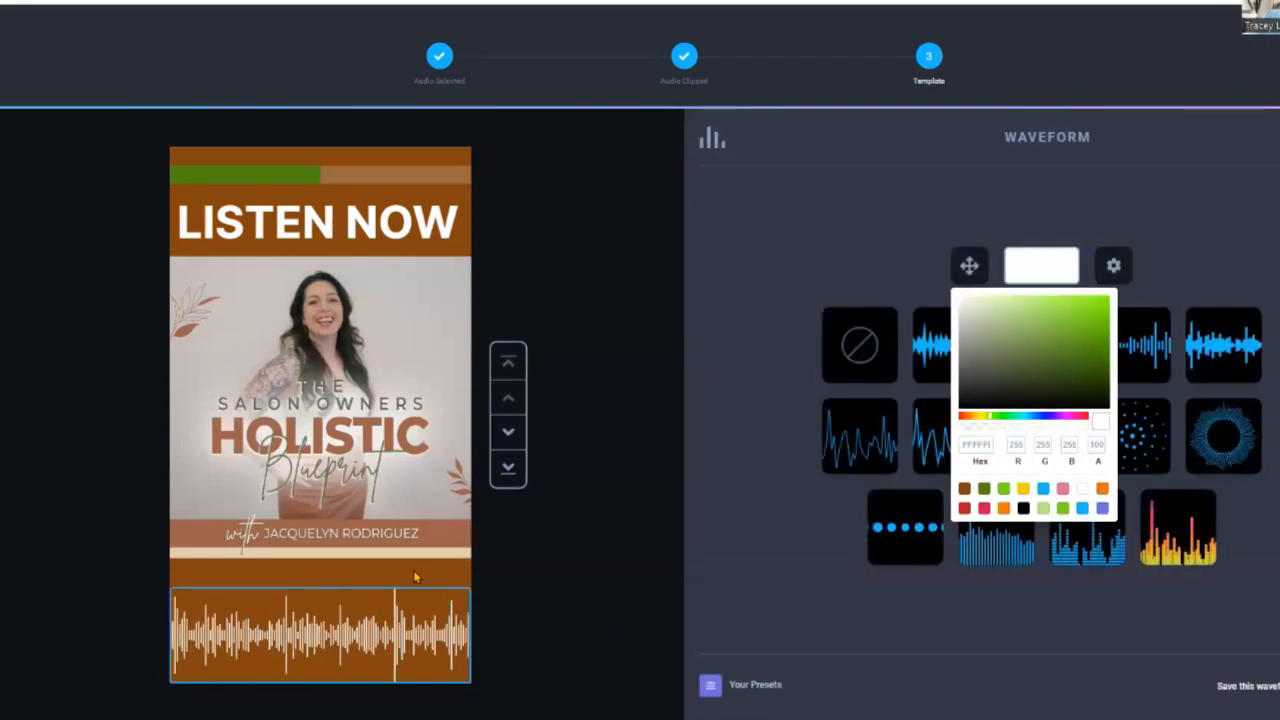
click(415, 576)
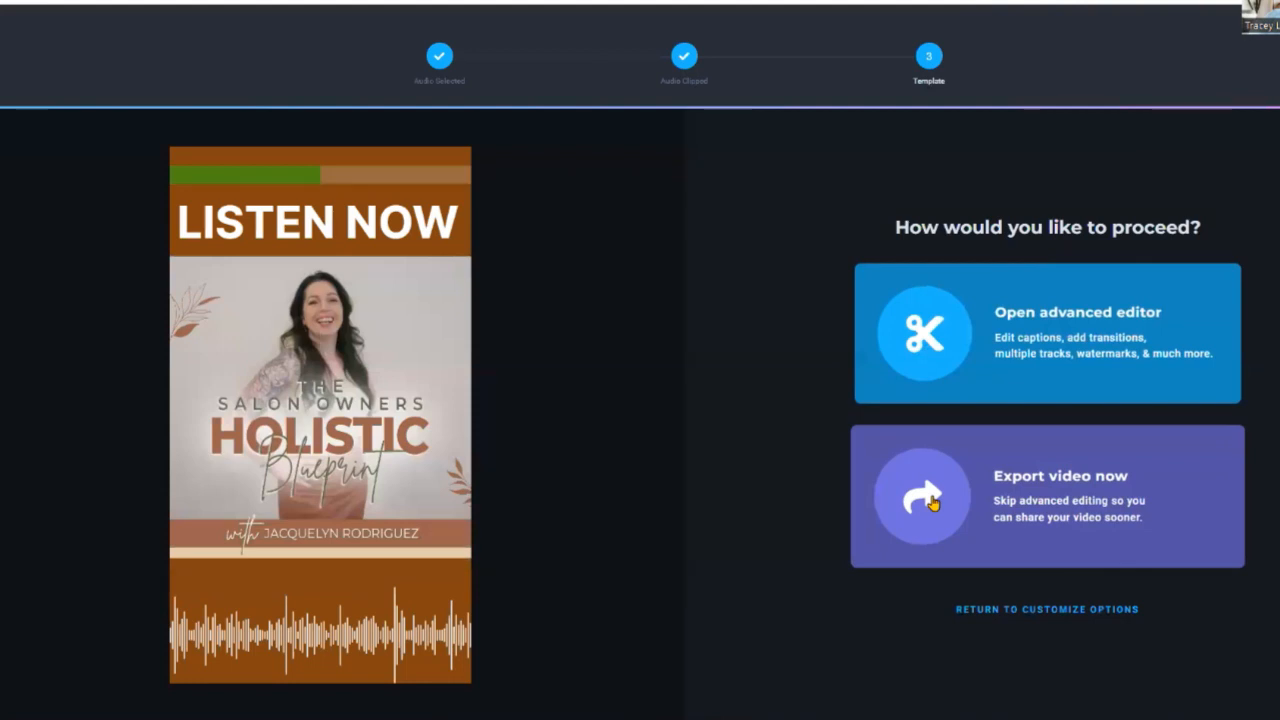
- Export the video without advanced editing, then play a few seconds of the finished audiogram and pause it
click(931, 502)
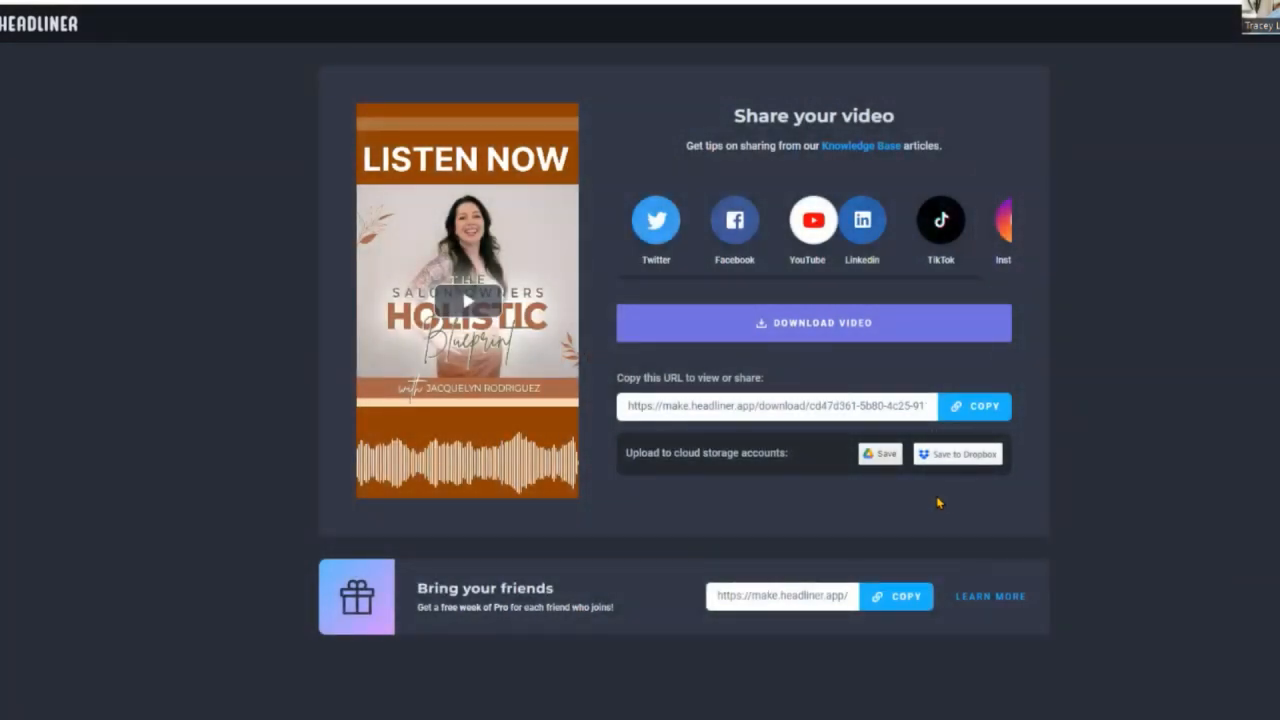
click(467, 305)
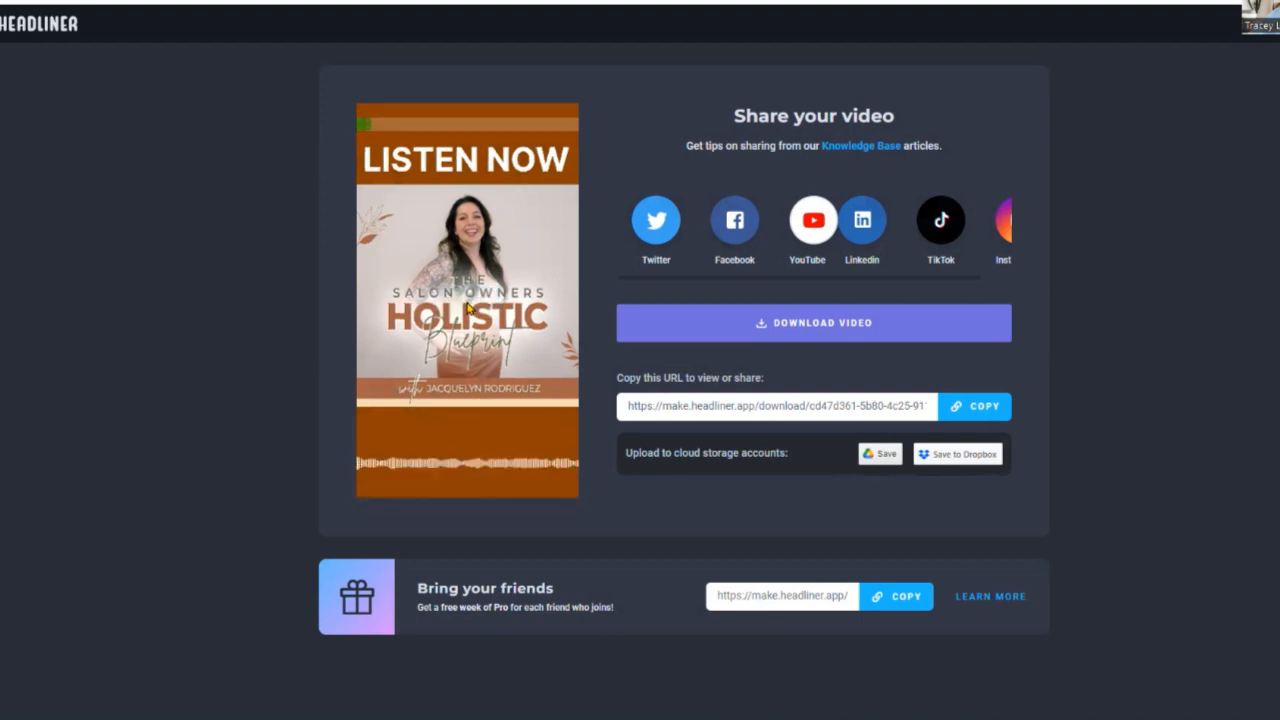
click(467, 305)
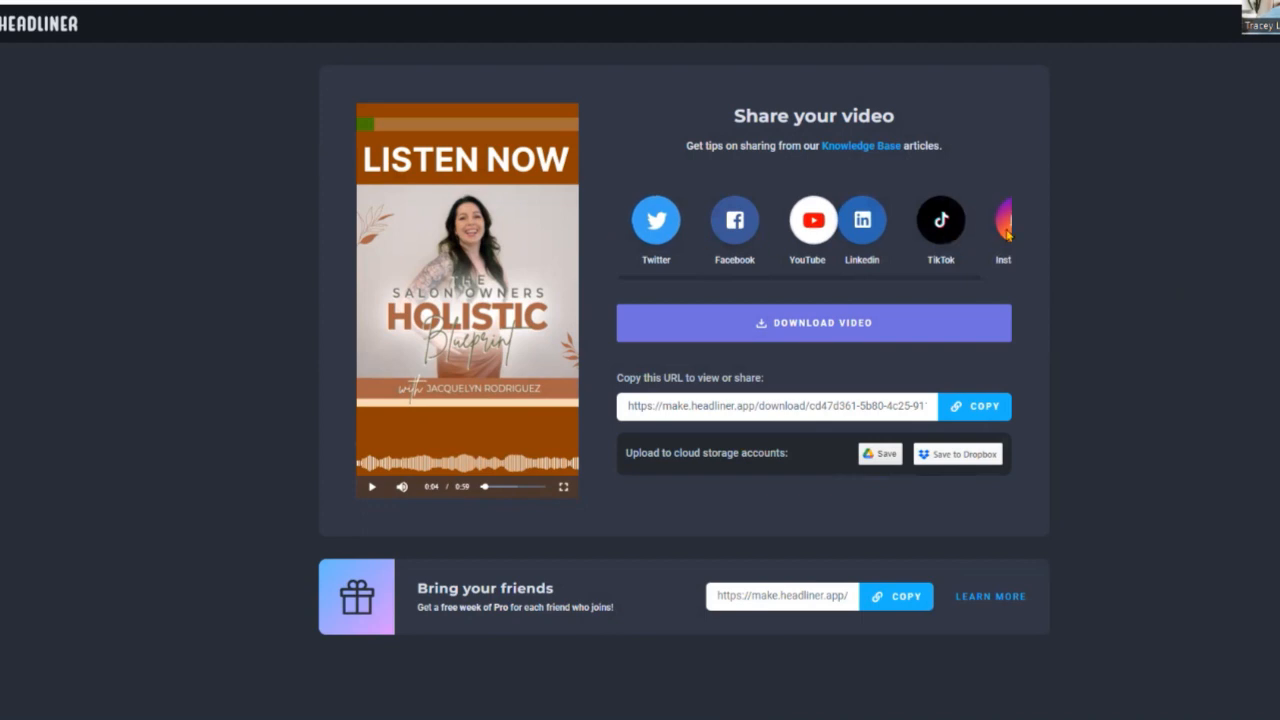
- Download the exported audiogram video
click(760, 323)
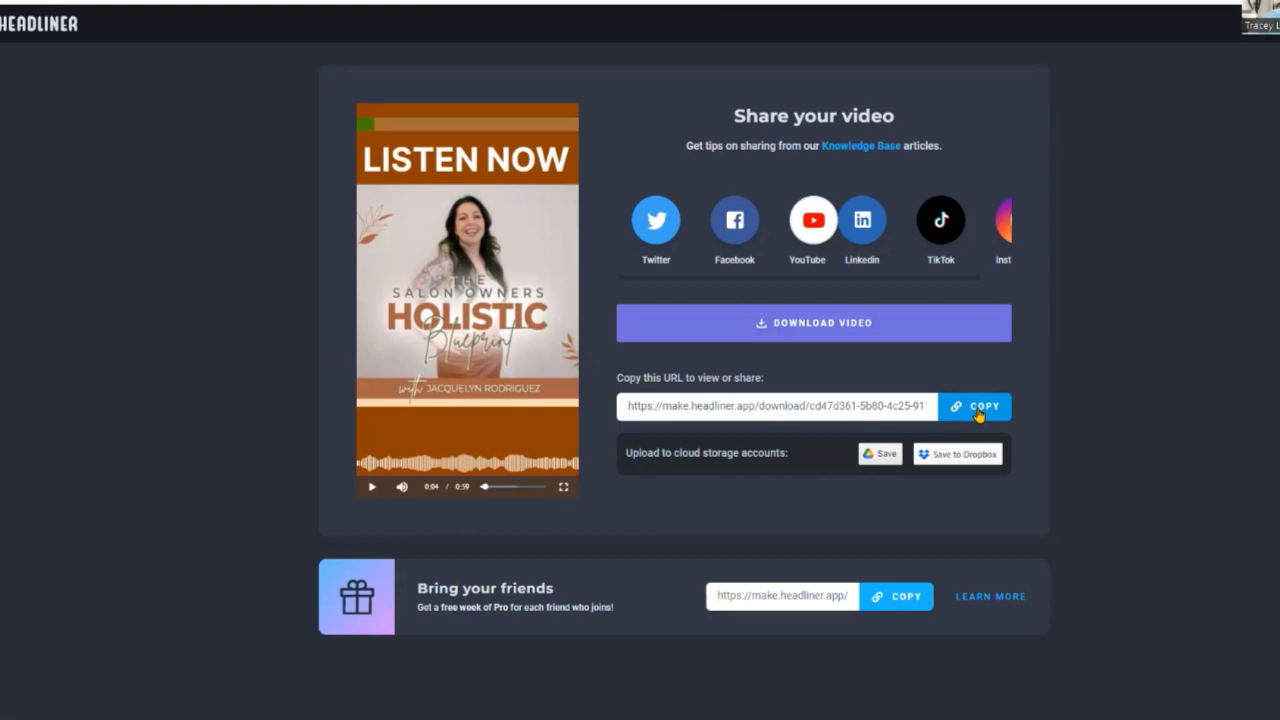
mouse_move(885, 461)
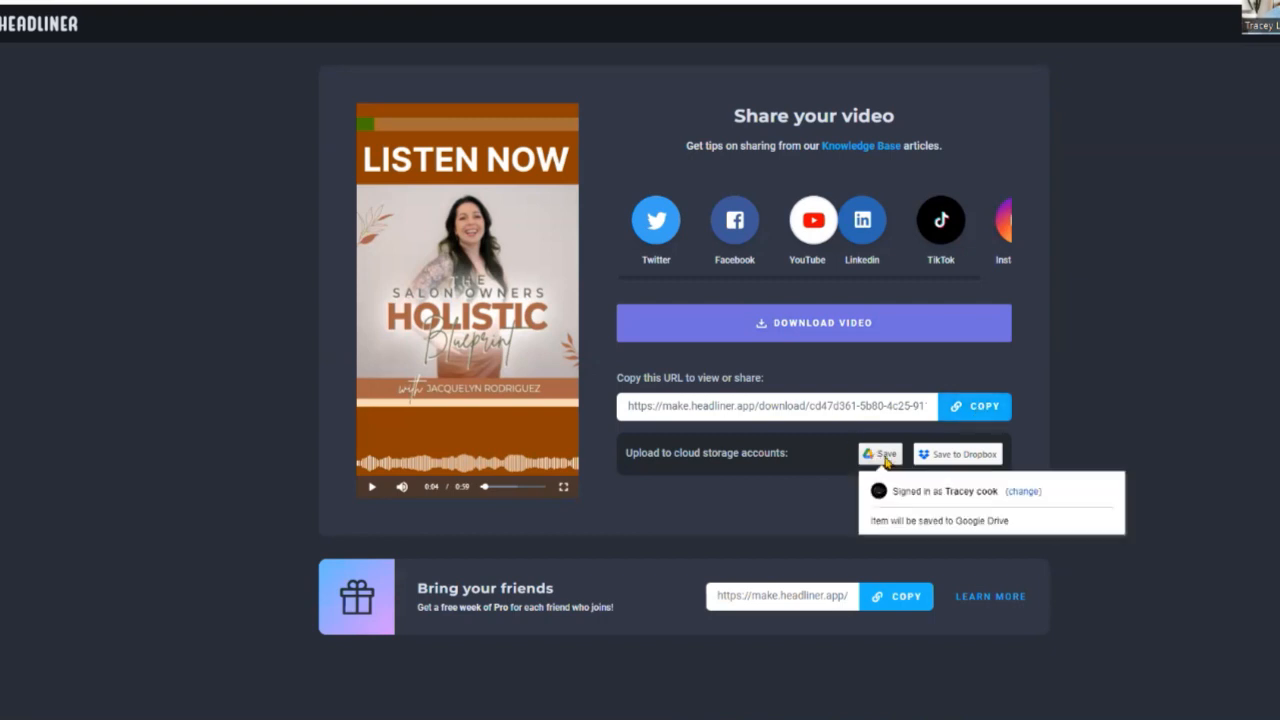